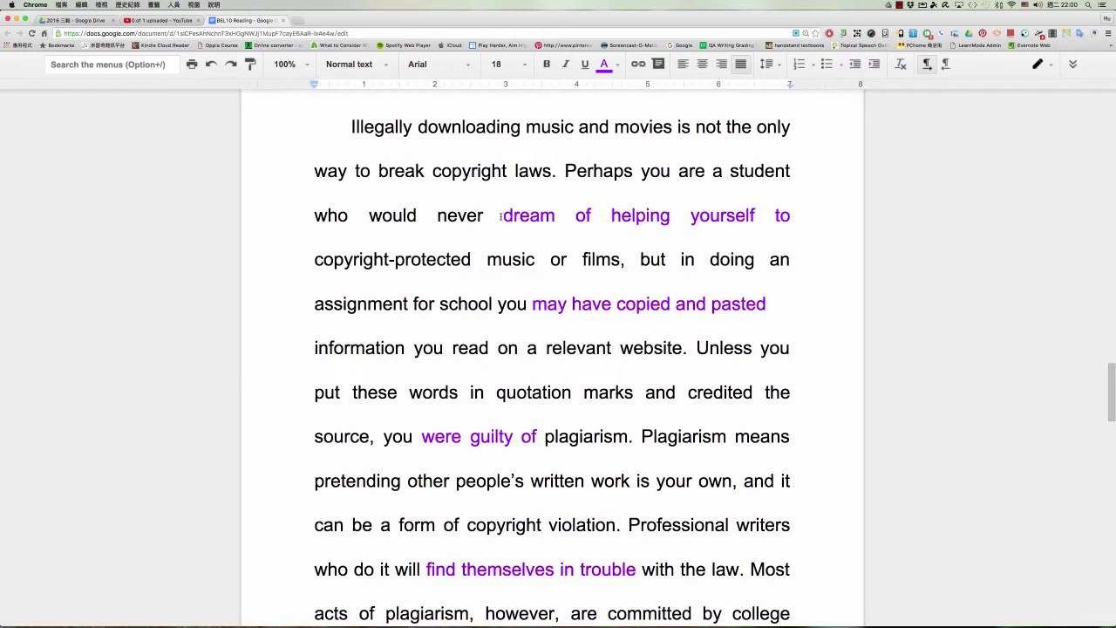
Step: Select the phrase 'dream of', then select 'helping yourself to' instead
{"action": "left_click_drag", "start_coordinate": [501, 217], "coordinate": [593, 218]}
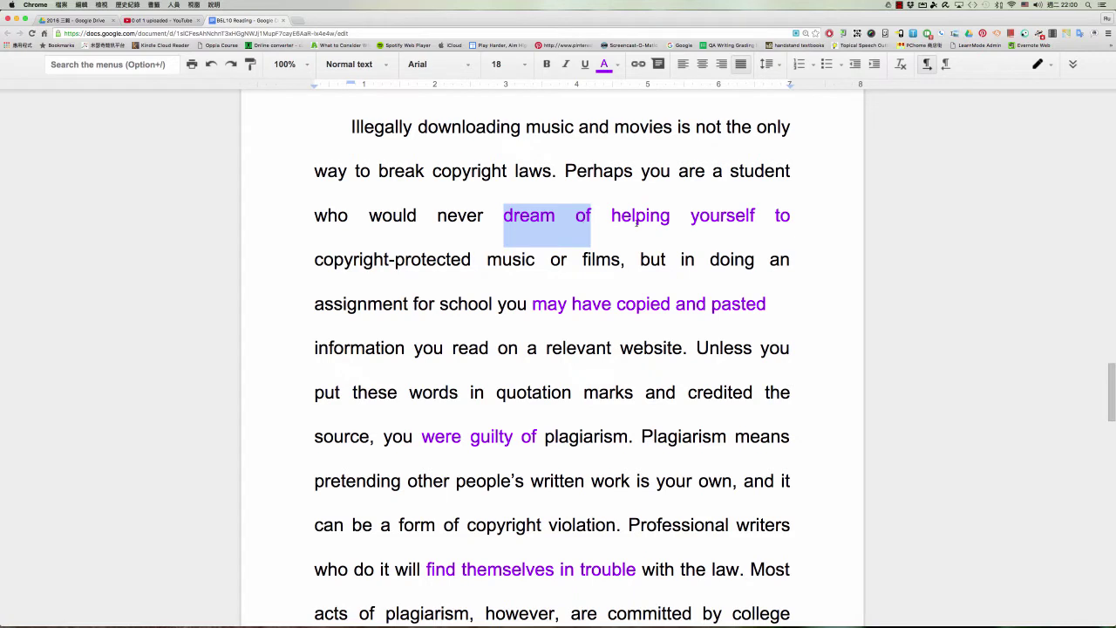
{"action": "left_click", "coordinate": [610, 218]}
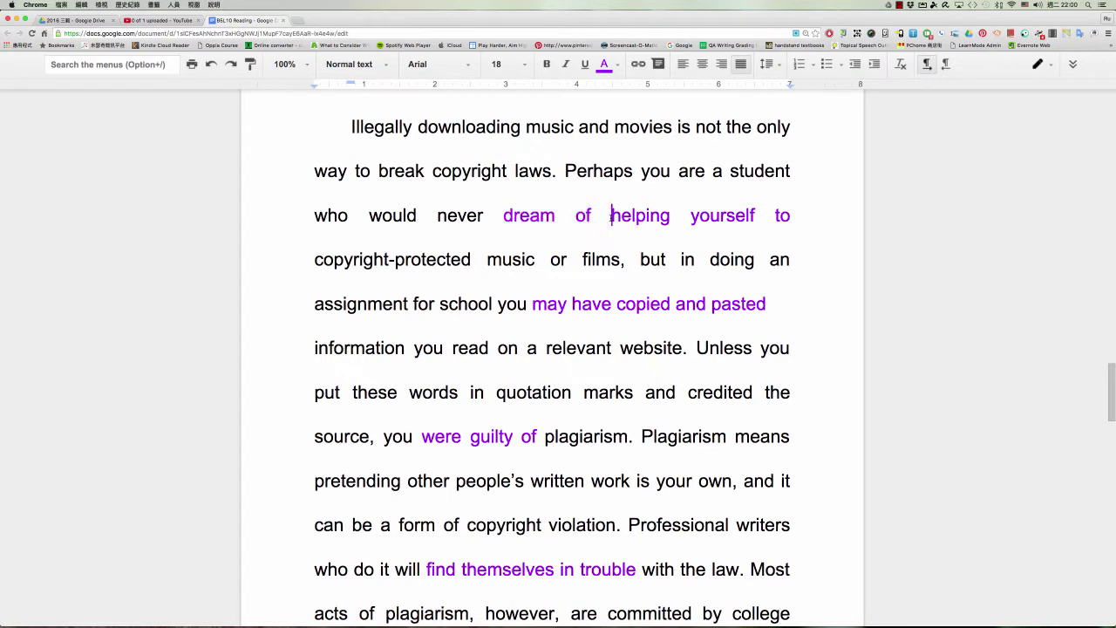
{"action": "left_click_drag", "start_coordinate": [611, 218], "coordinate": [789, 218]}
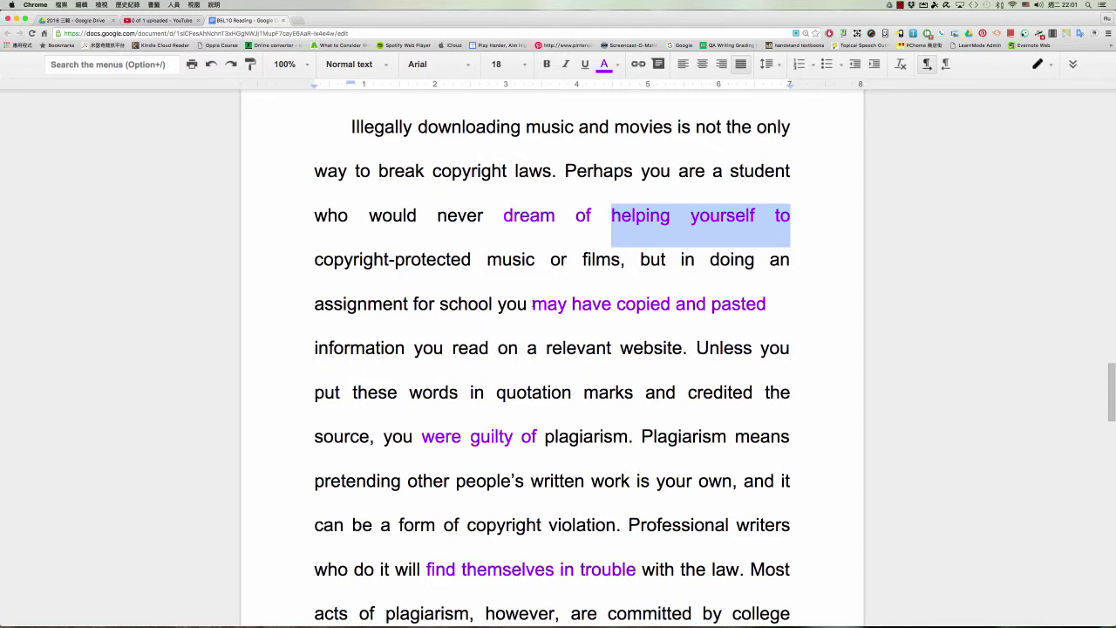
Step: Post the comment 'may have Vp.p.' on 'may have copied and pasted'
{"action": "left_click_drag", "start_coordinate": [532, 305], "coordinate": [765, 300]}
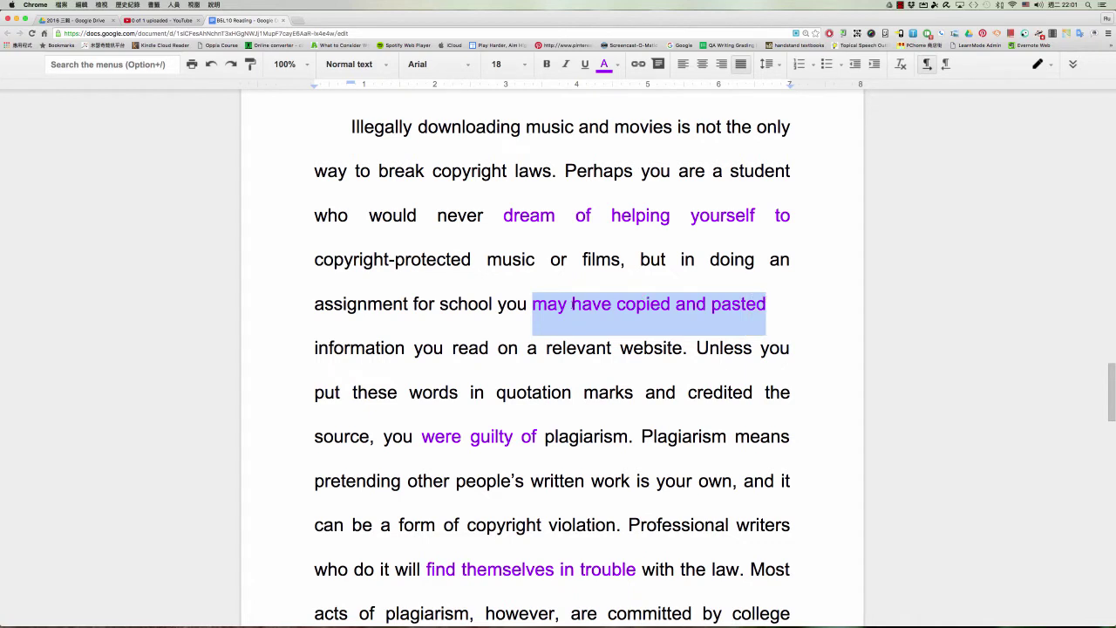
{"action": "left_click", "coordinate": [660, 65]}
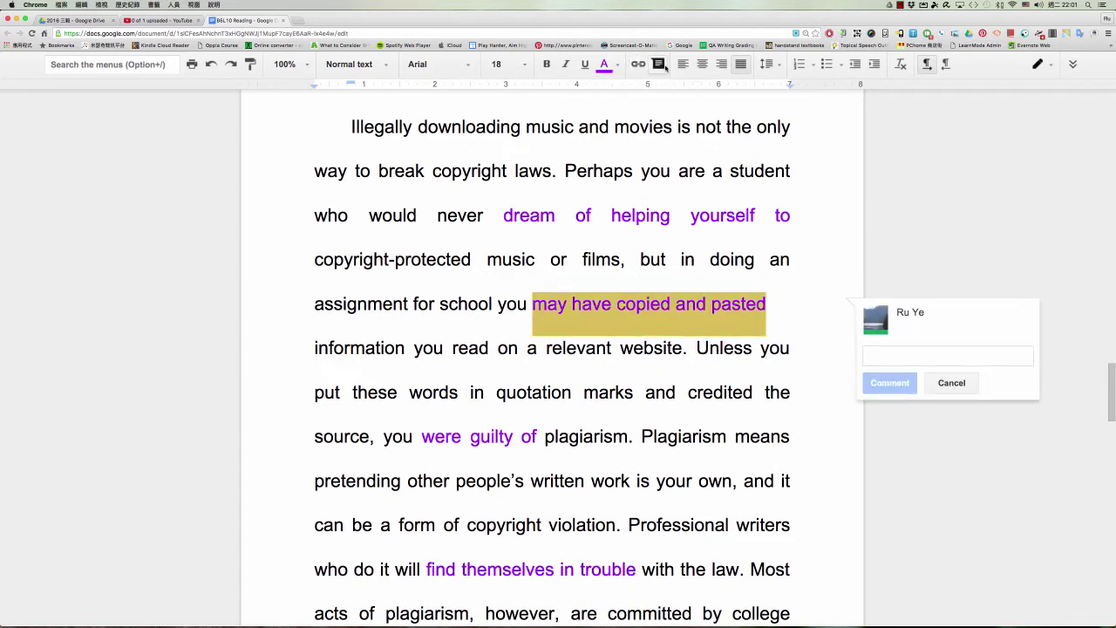
{"action": "type", "text": "may"}
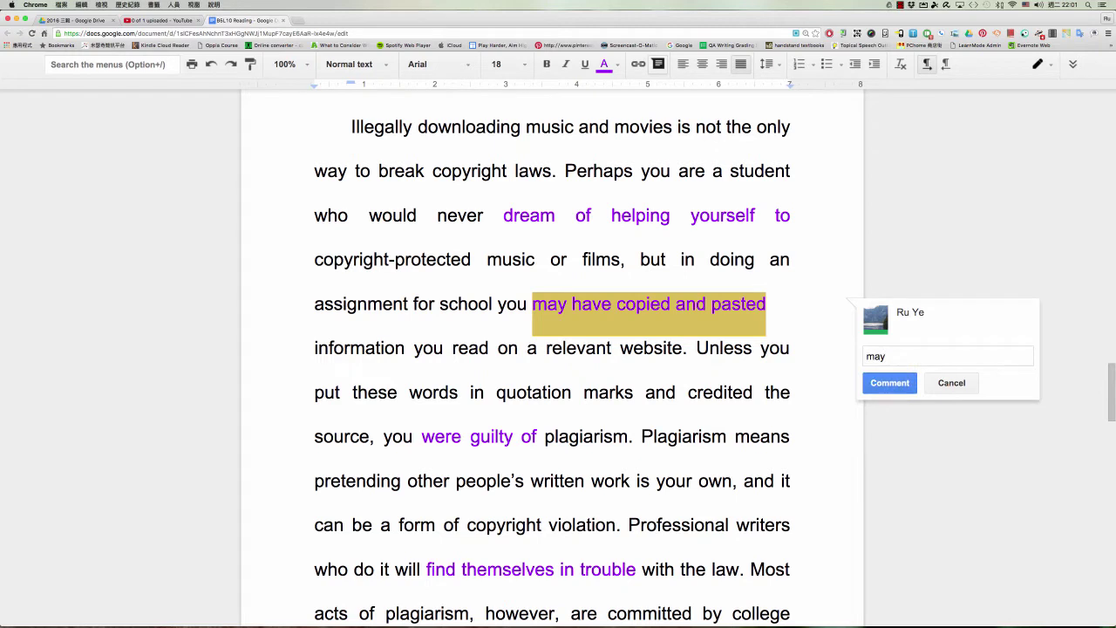
{"action": "type", "text": " hav"}
{"action": "key", "text": "BackSpace"}
{"action": "key", "text": "BackSpace"}
{"action": "type", "text": "ave"}
{"action": "type", "text": "Vp.p."}
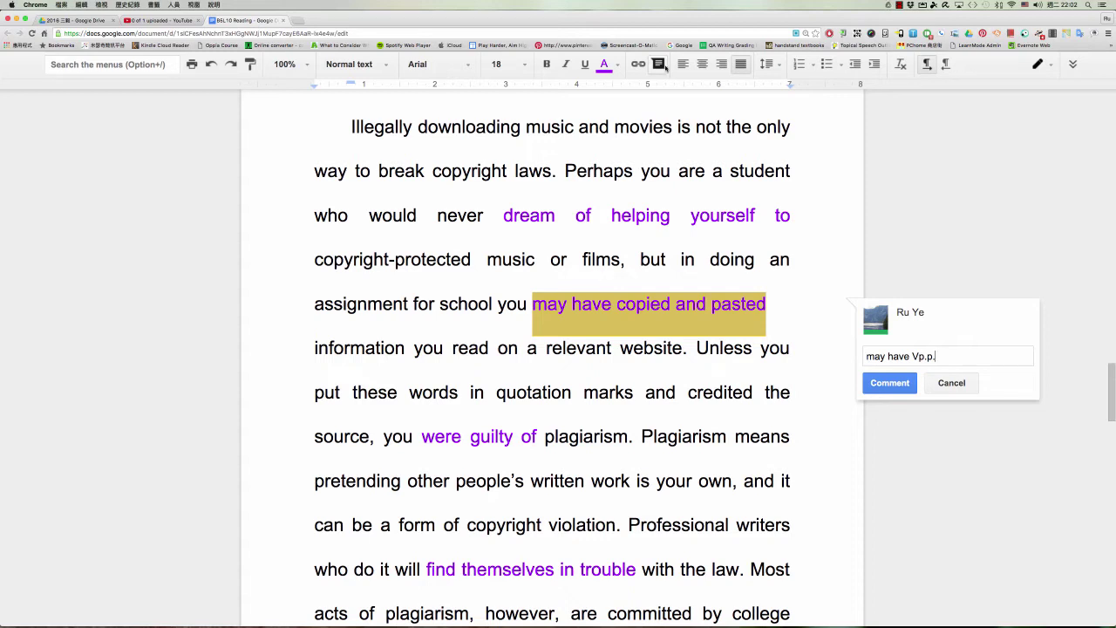
{"action": "left_click", "coordinate": [890, 383]}
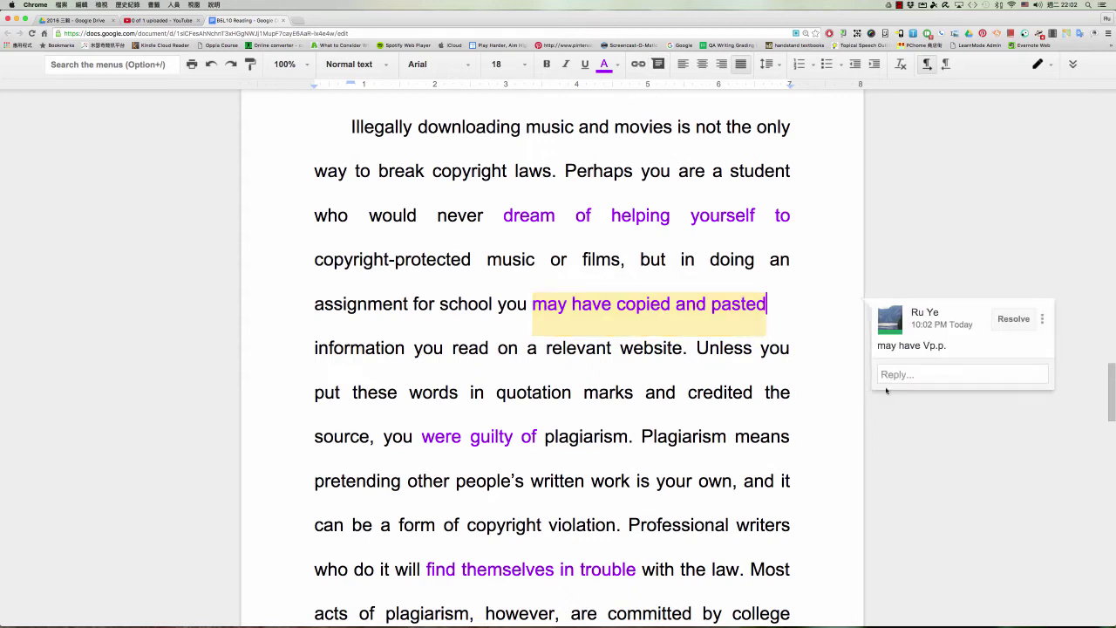
{"action": "scroll", "coordinate": [977, 464], "scroll_direction": "down", "scroll_amount": 1}
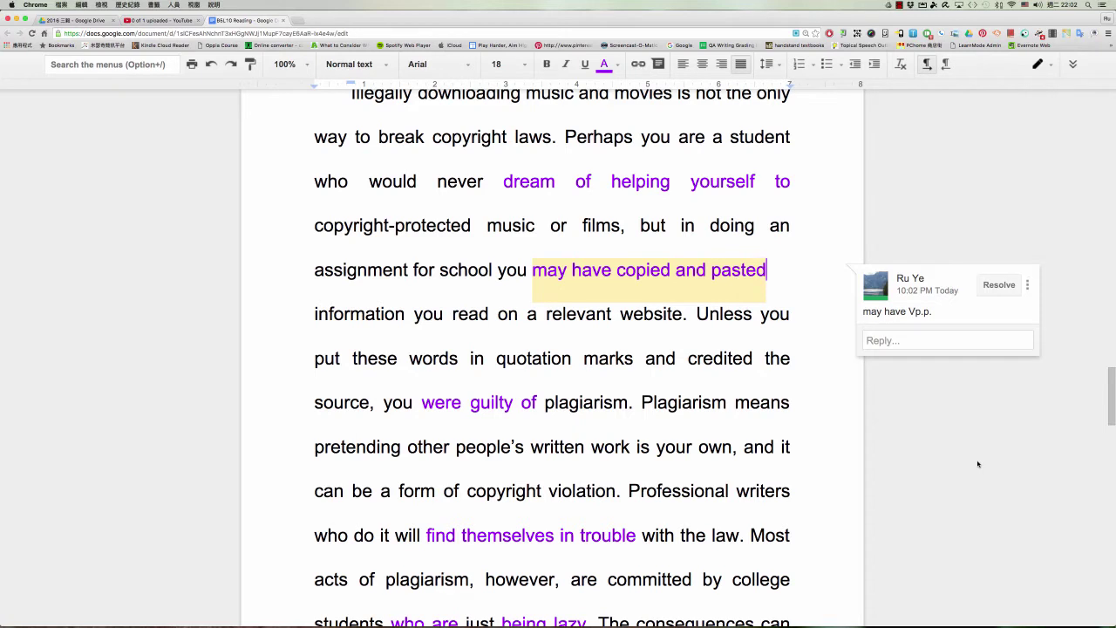
{"action": "double_click", "coordinate": [720, 359]}
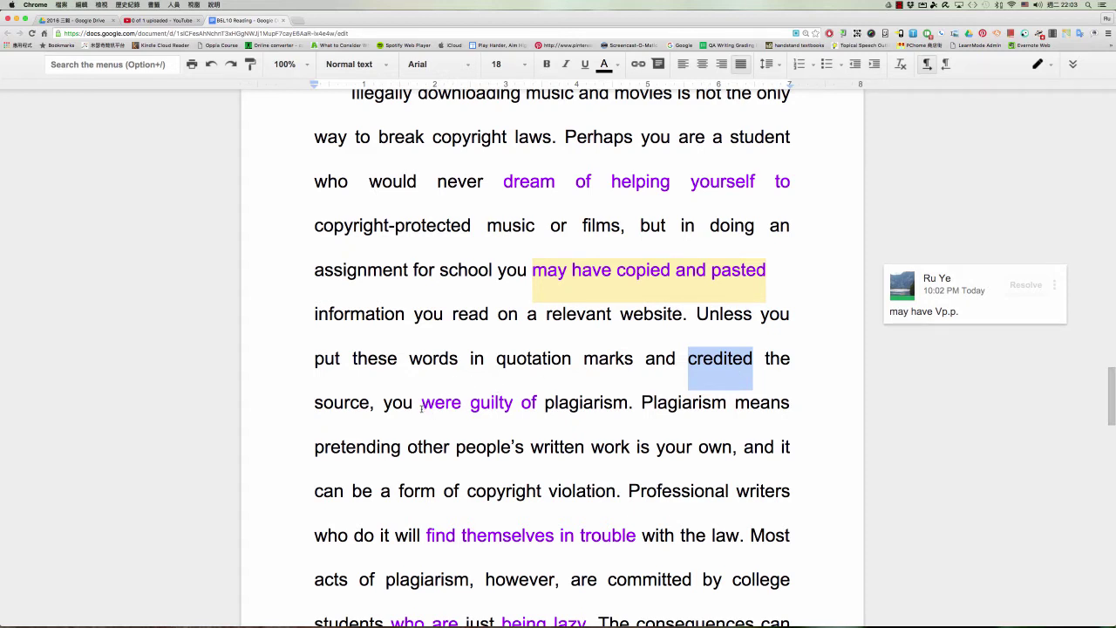
Step: Post the comment 'He was guilty of murdering two people.' on 'were guilty of'
{"action": "left_click", "coordinate": [423, 404]}
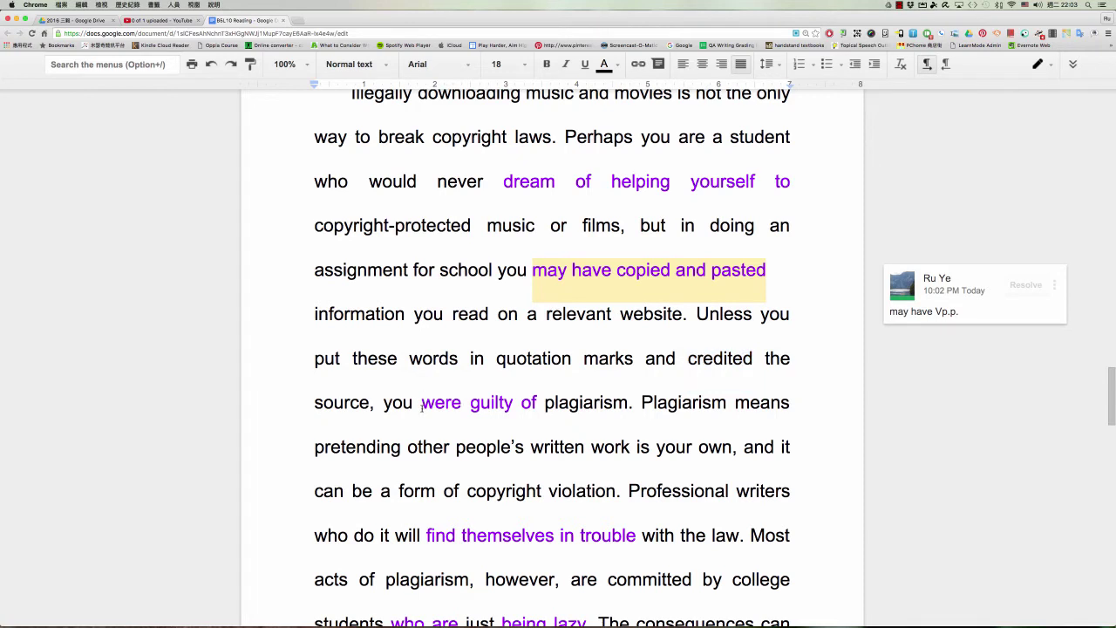
{"action": "left_click_drag", "start_coordinate": [423, 404], "coordinate": [537, 406]}
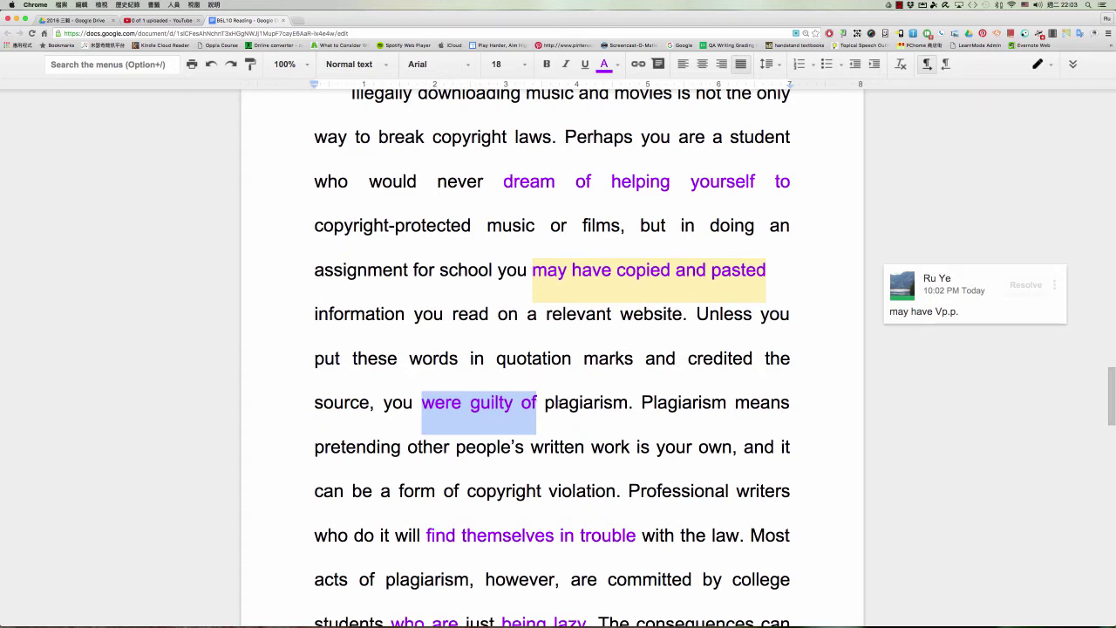
{"action": "left_click", "coordinate": [659, 64]}
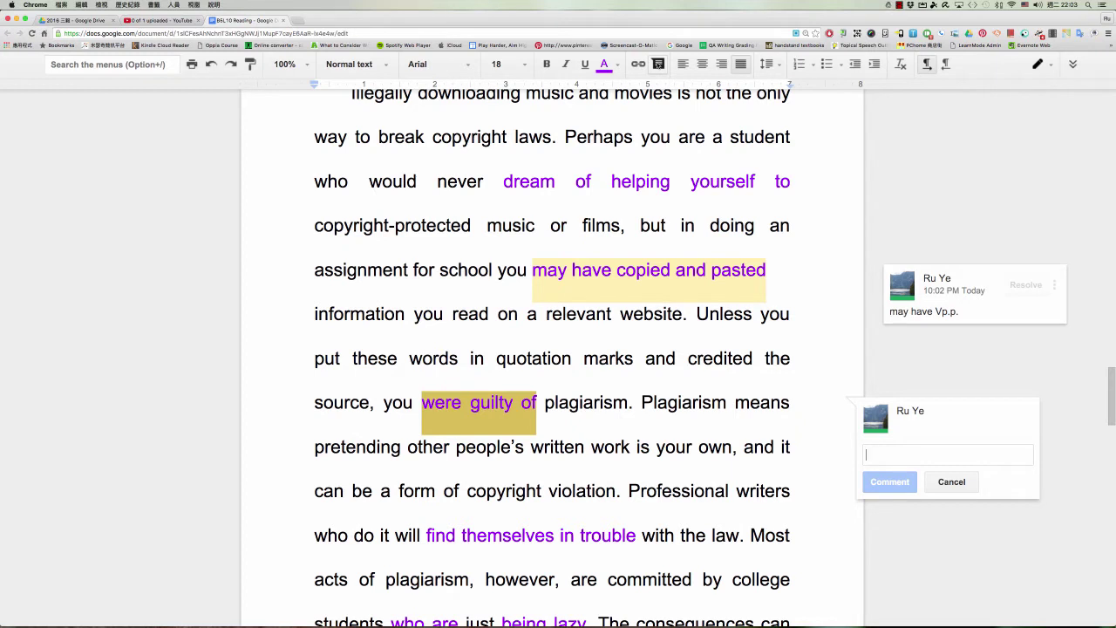
{"action": "type", "text": "He was guil"}
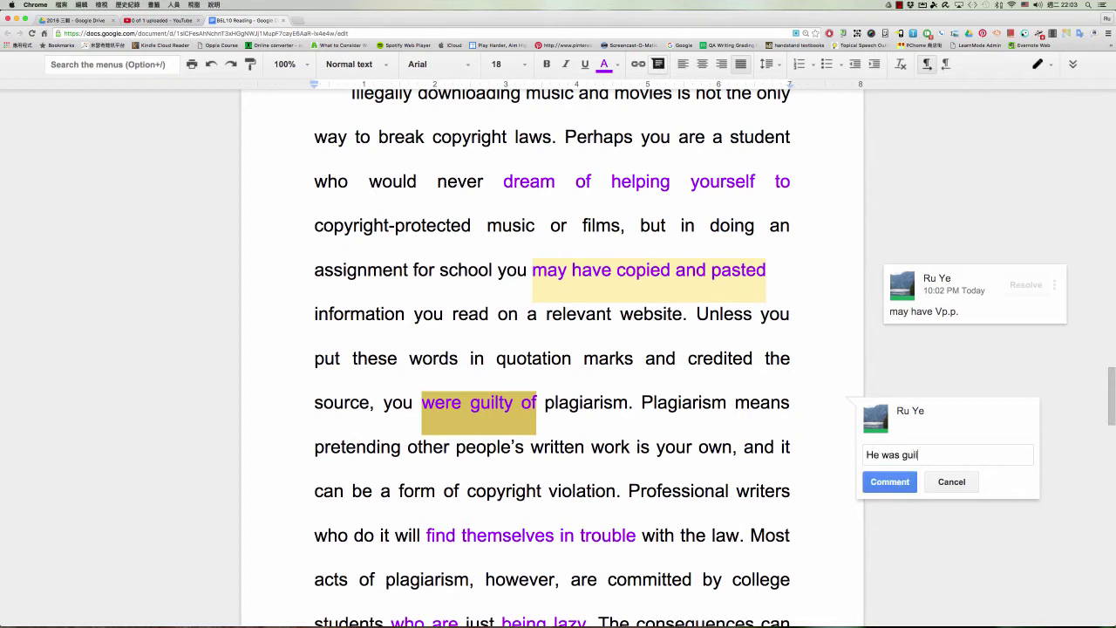
{"action": "type", "text": "ty of murdering two people."}
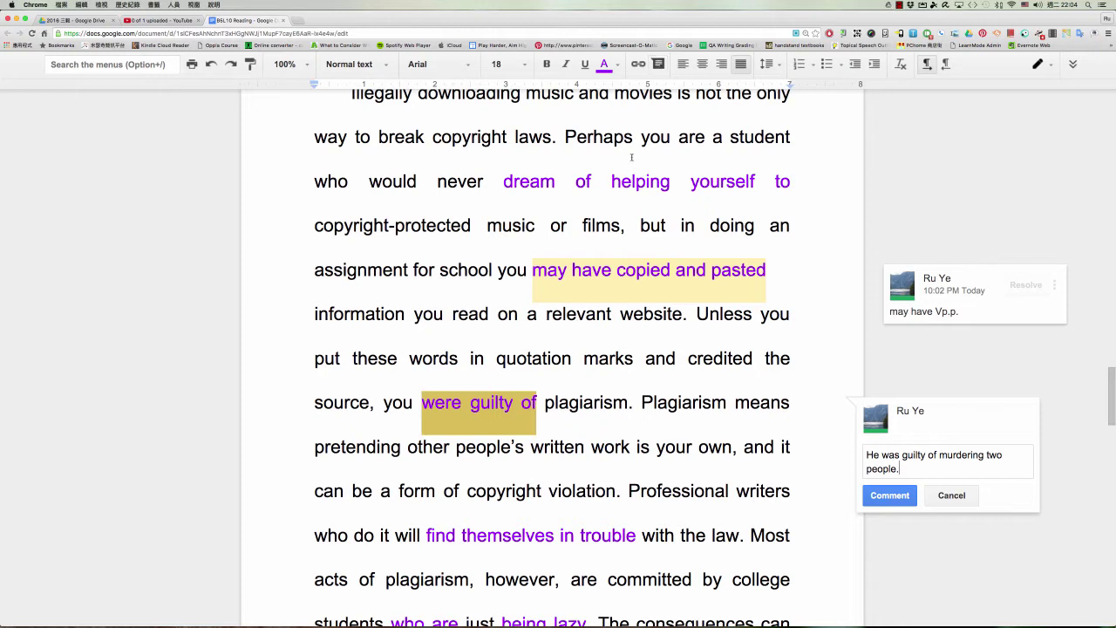
{"action": "left_click", "coordinate": [890, 495]}
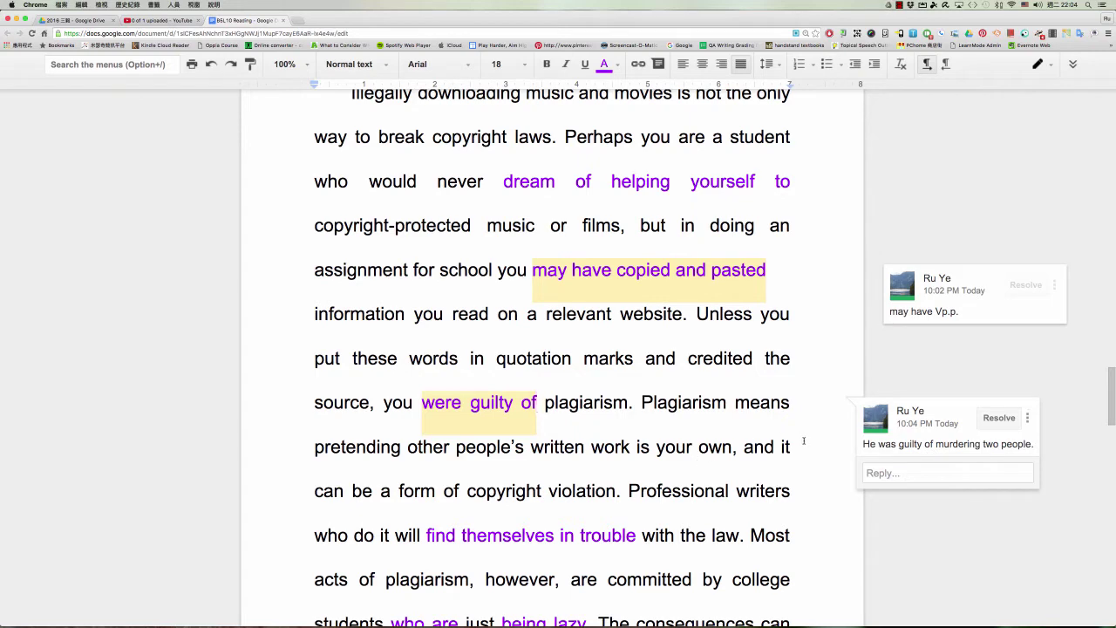
Step: Start a comment on 'find themselves in trouble' reading 'find O. (themselves) O.C.(in trouble with ...)'
{"action": "scroll", "coordinate": [753, 436], "scroll_direction": "down", "scroll_amount": 2}
{"action": "scroll", "coordinate": [753, 433], "scroll_direction": "down", "scroll_amount": 7}
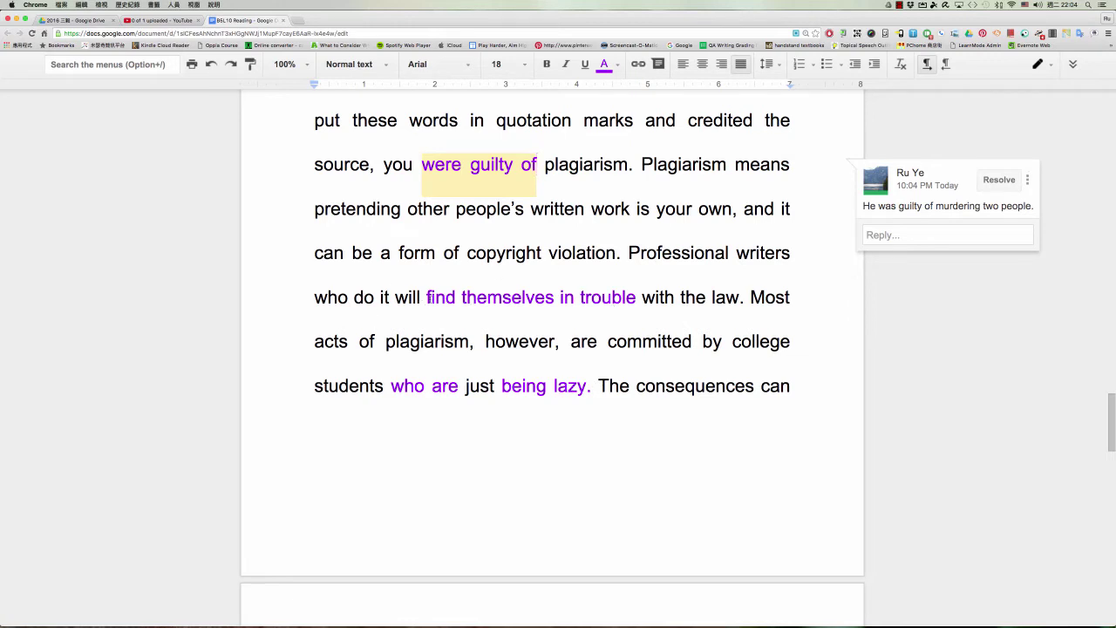
{"action": "left_click", "coordinate": [425, 298]}
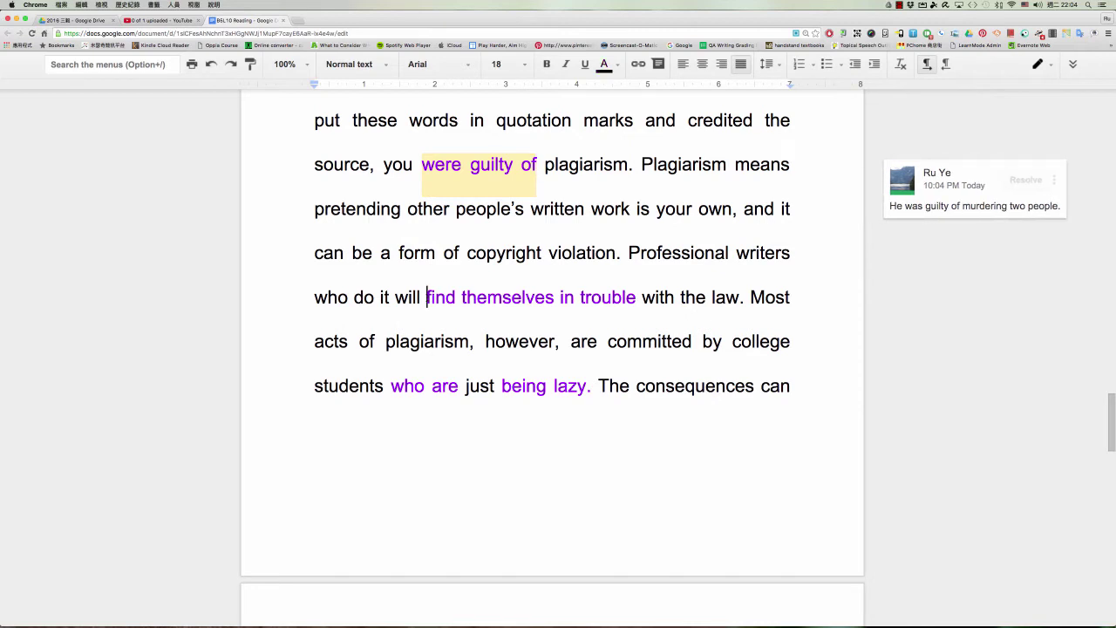
{"action": "left_click_drag", "start_coordinate": [426, 298], "coordinate": [638, 298]}
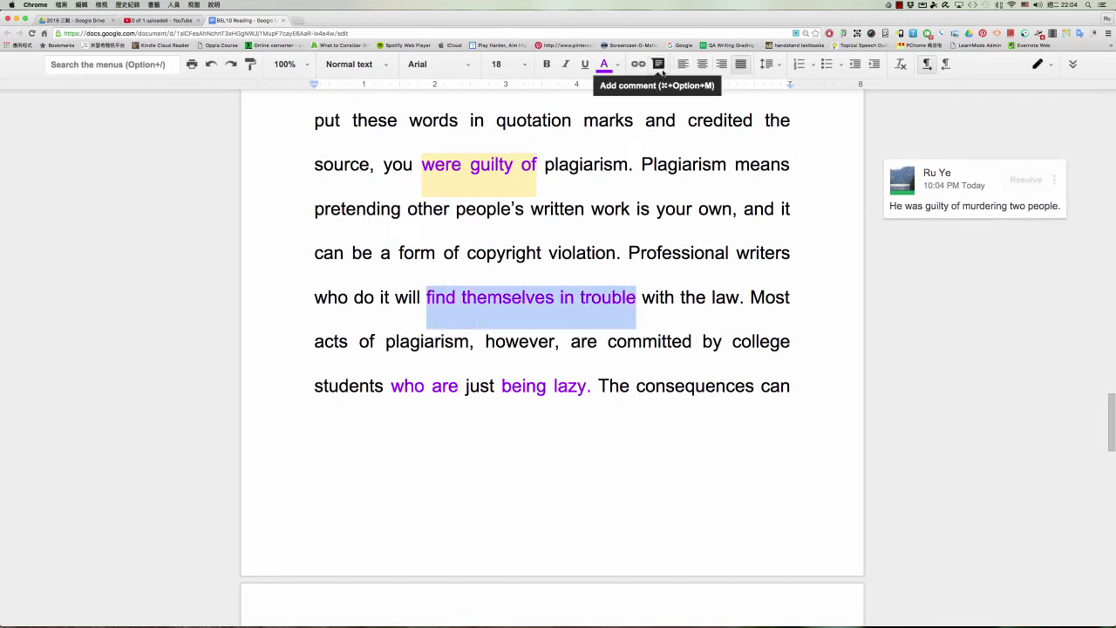
{"action": "left_click", "coordinate": [661, 68]}
{"action": "type", "text": "fi"}
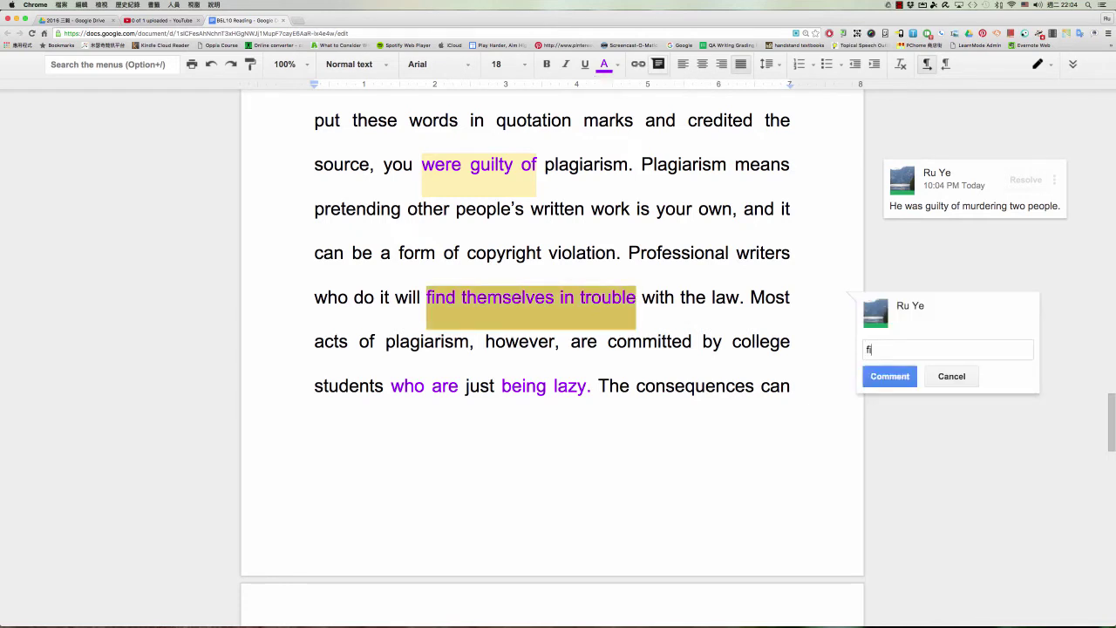
{"action": "type", "text": "nd O. (themselves) O.C.(in troubl"}
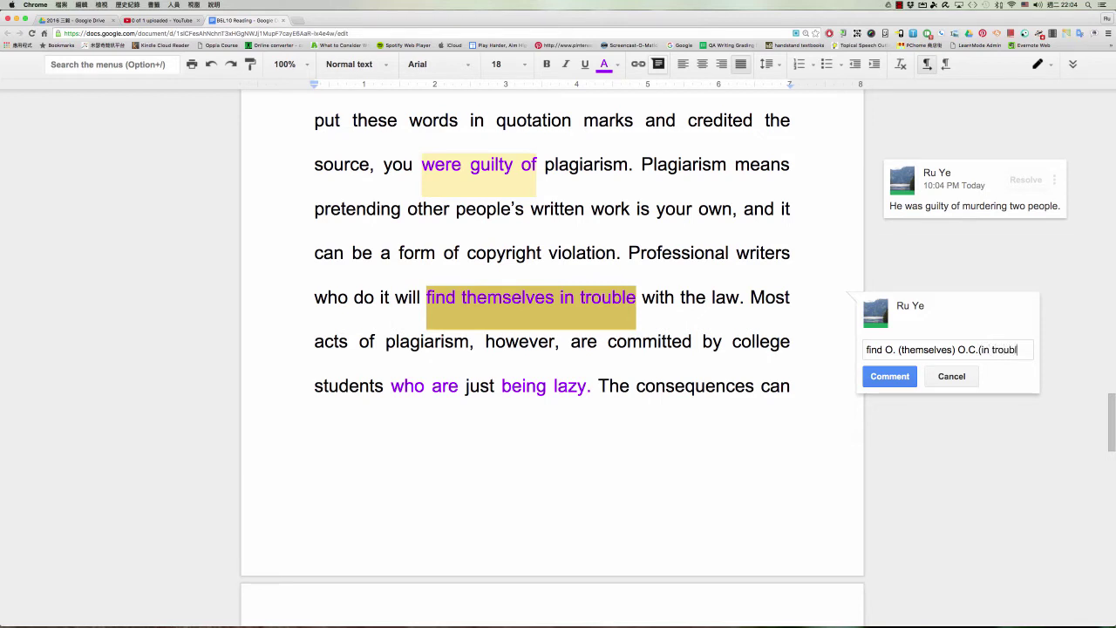
{"action": "type", "text": "e with"}
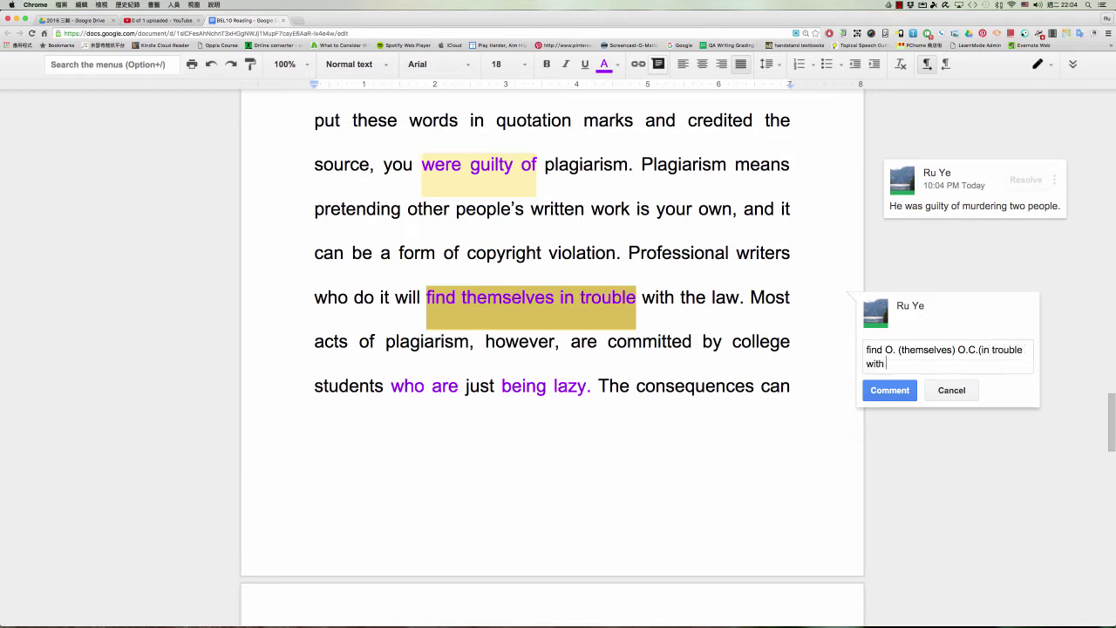
{"action": "type", "text": " ...)"}
Step: Add a new comment line with the example 'find themselves poor and homeless'
{"action": "key", "text": "Return"}
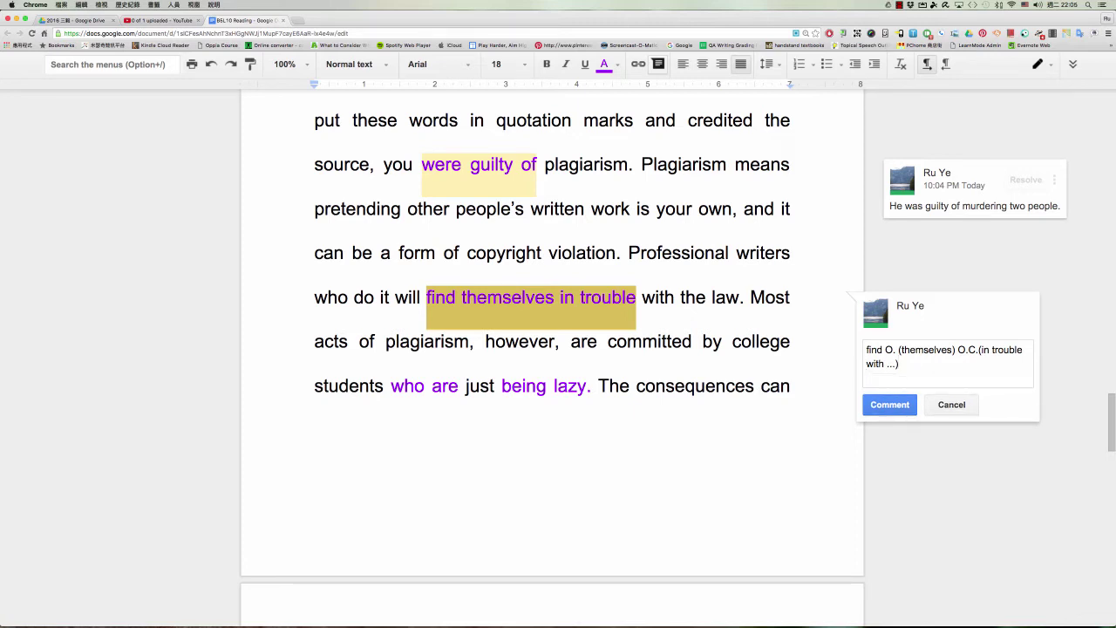
{"action": "type", "text": "find themselves poor and h"}
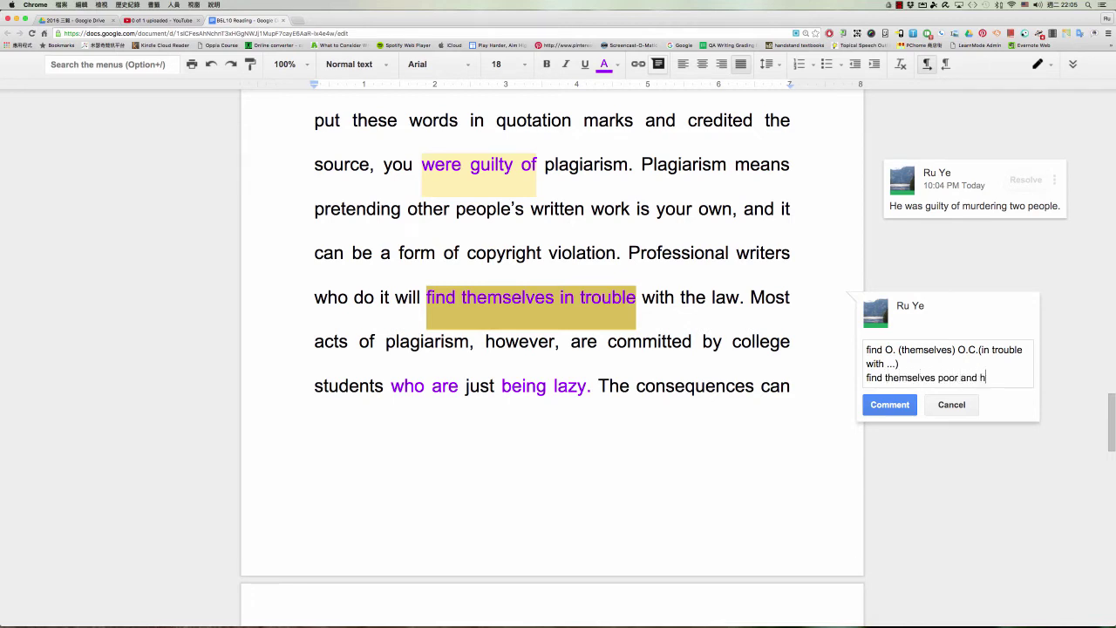
{"action": "type", "text": "omeless"}
Step: Post the grammar comment on 'find themselves in trouble'
{"action": "left_click", "coordinate": [903, 408]}
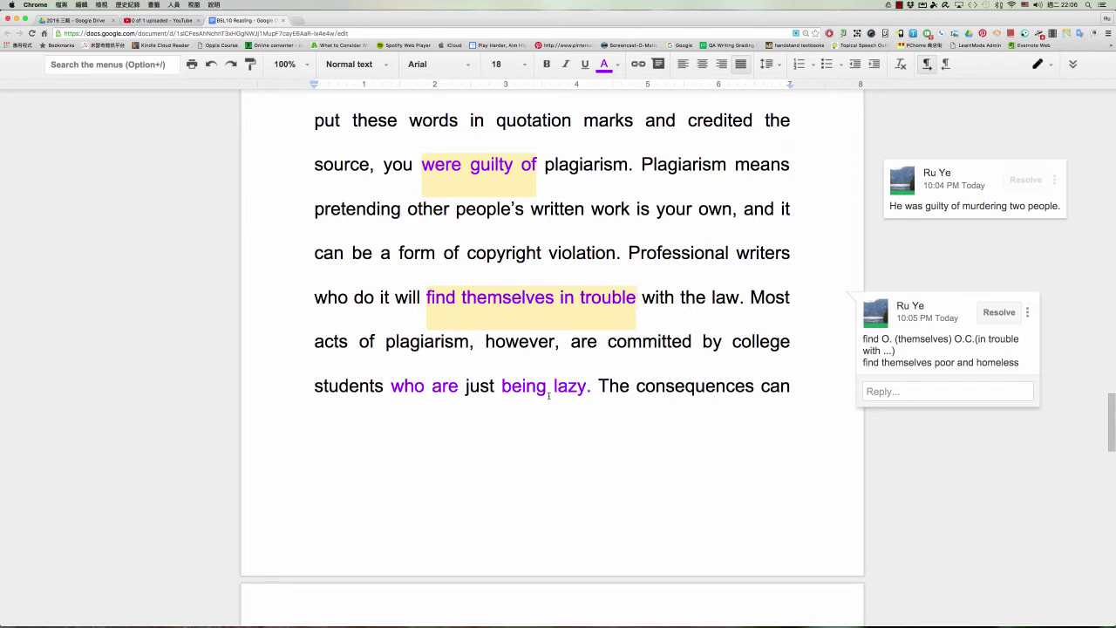
Step: Leave the comment and scroll to the next page's passage, placing the cursor before 'find themselves'
{"action": "scroll", "coordinate": [549, 395], "scroll_direction": "down", "scroll_amount": 1}
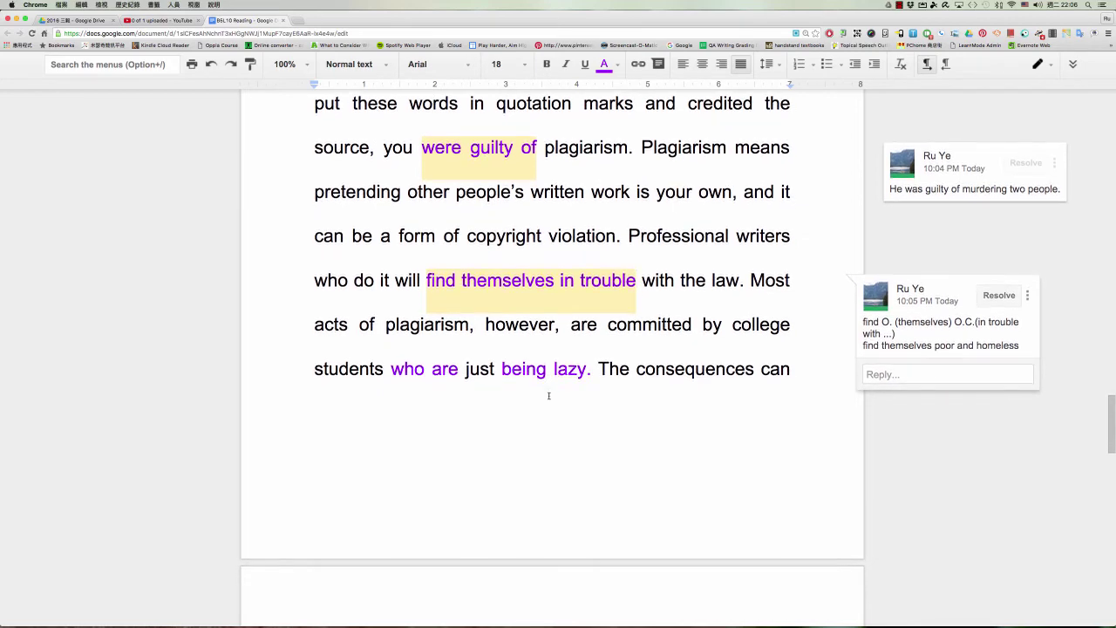
{"action": "scroll", "coordinate": [549, 395], "scroll_direction": "down", "scroll_amount": 5}
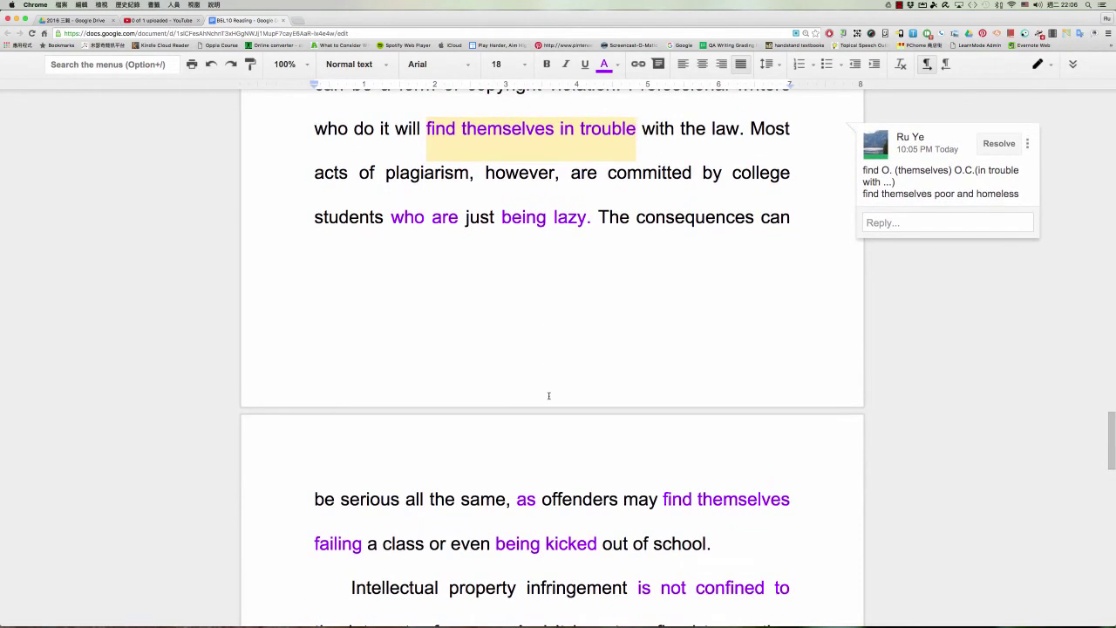
{"action": "scroll", "coordinate": [549, 395], "scroll_direction": "down", "scroll_amount": 4}
{"action": "scroll", "coordinate": [652, 290], "scroll_direction": "up", "scroll_amount": 2}
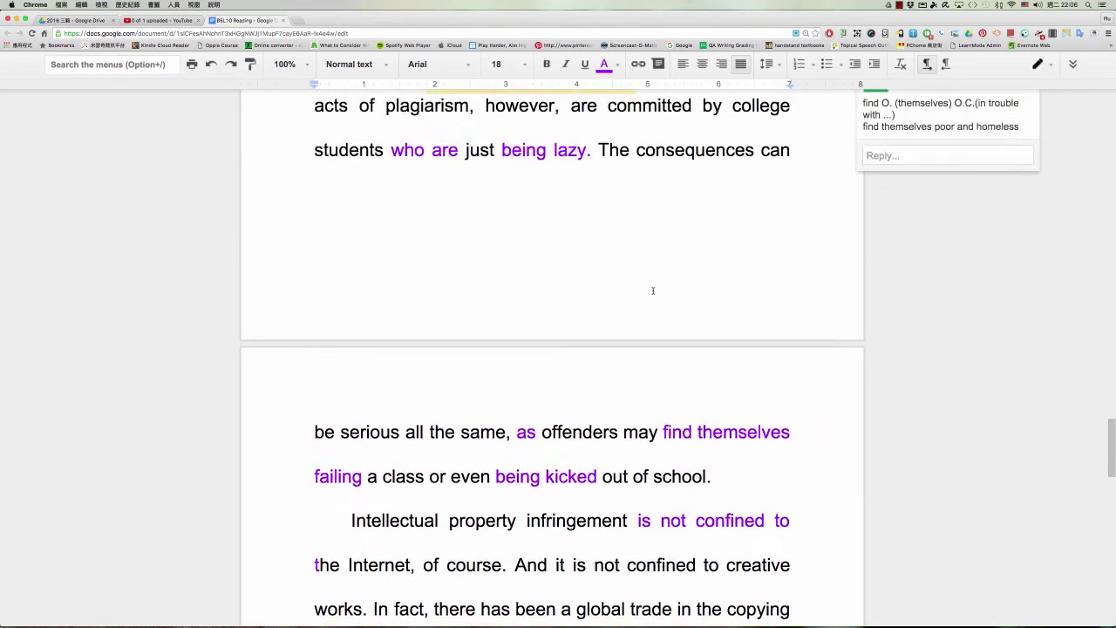
{"action": "left_click", "coordinate": [636, 150]}
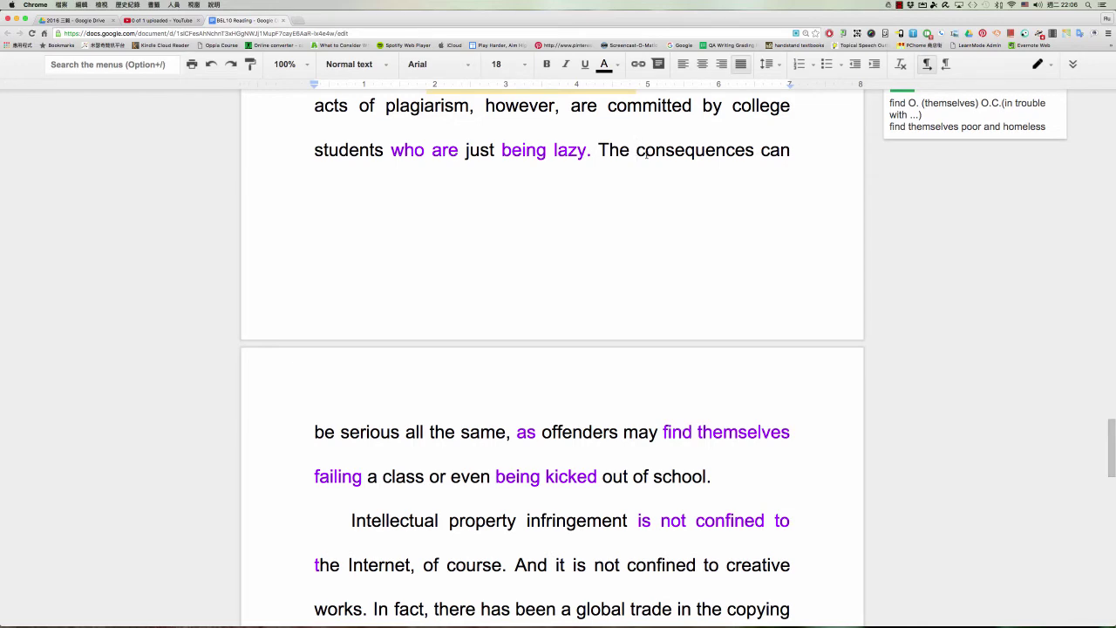
{"action": "scroll", "coordinate": [511, 446], "scroll_direction": "down", "scroll_amount": 3}
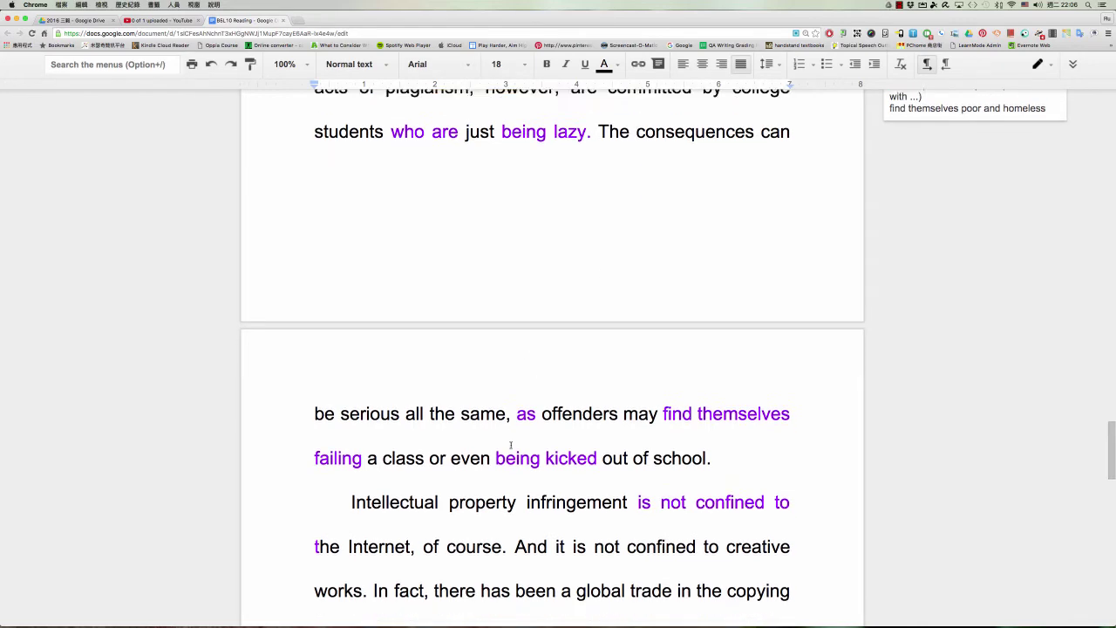
{"action": "scroll", "coordinate": [511, 445], "scroll_direction": "down", "scroll_amount": 3}
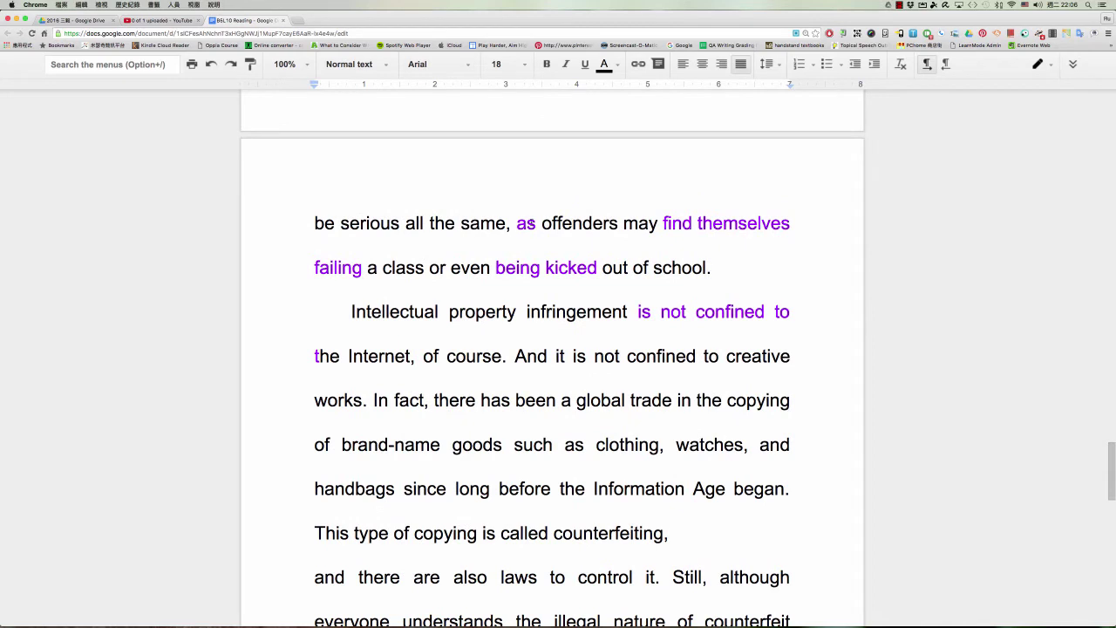
{"action": "double_click", "coordinate": [530, 224]}
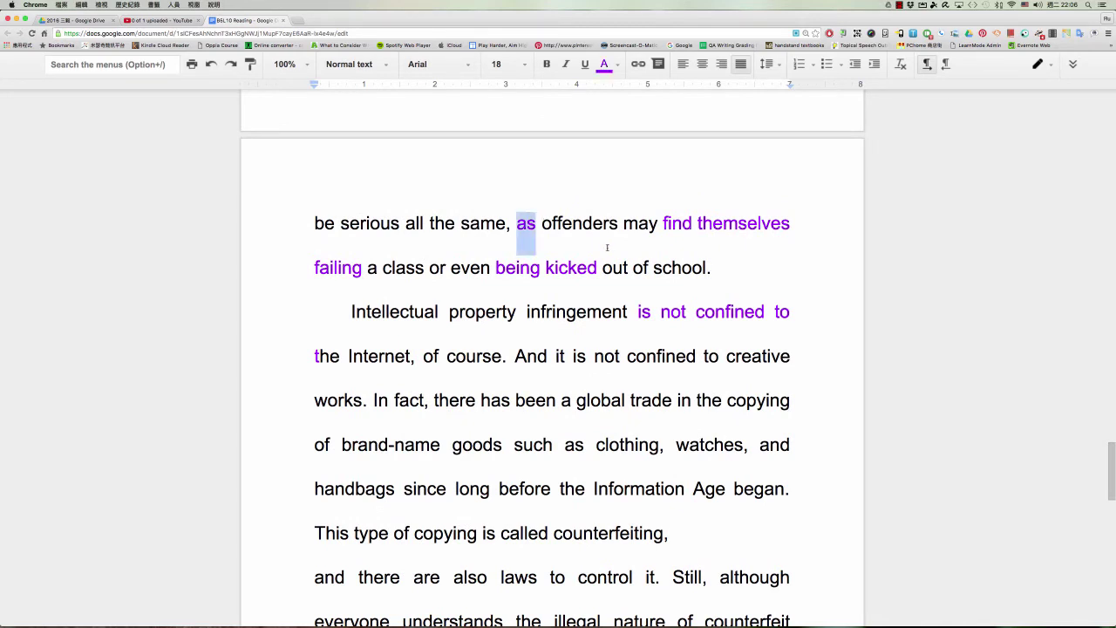
{"action": "left_click", "coordinate": [663, 223]}
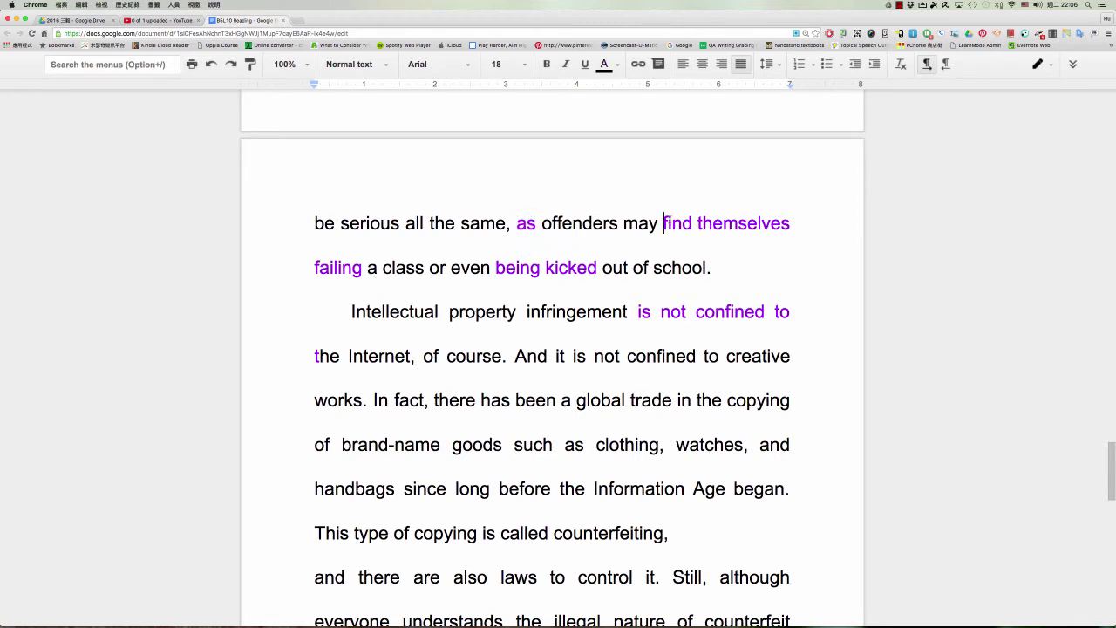
Step: Post the comment 'find O. (themselves) O.C. (failing... or being...)' on 'find themselves failing … school.'
{"action": "left_click_drag", "start_coordinate": [664, 223], "coordinate": [707, 268]}
{"action": "left_click", "coordinate": [659, 64]}
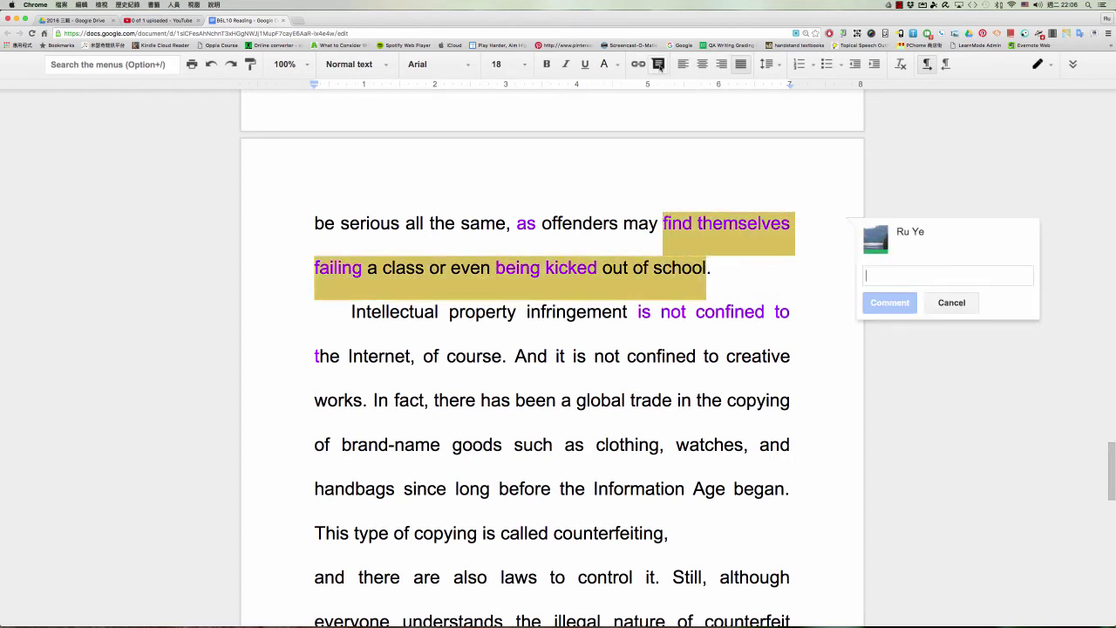
{"action": "type", "text": "find"}
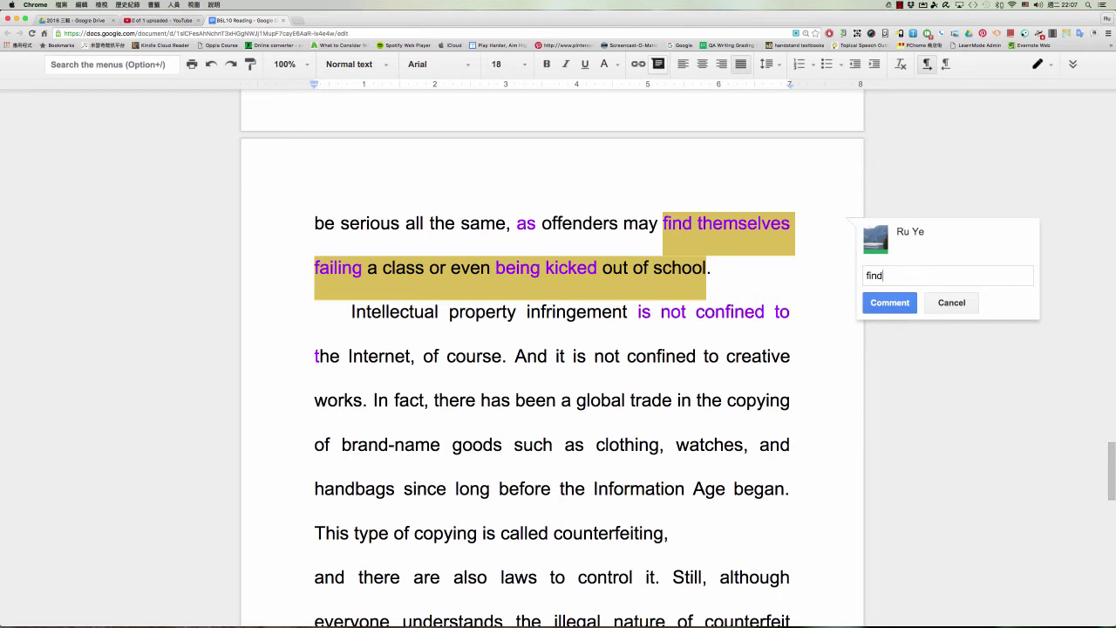
{"action": "type", "text": " O. (themselves) O.C. (fai"}
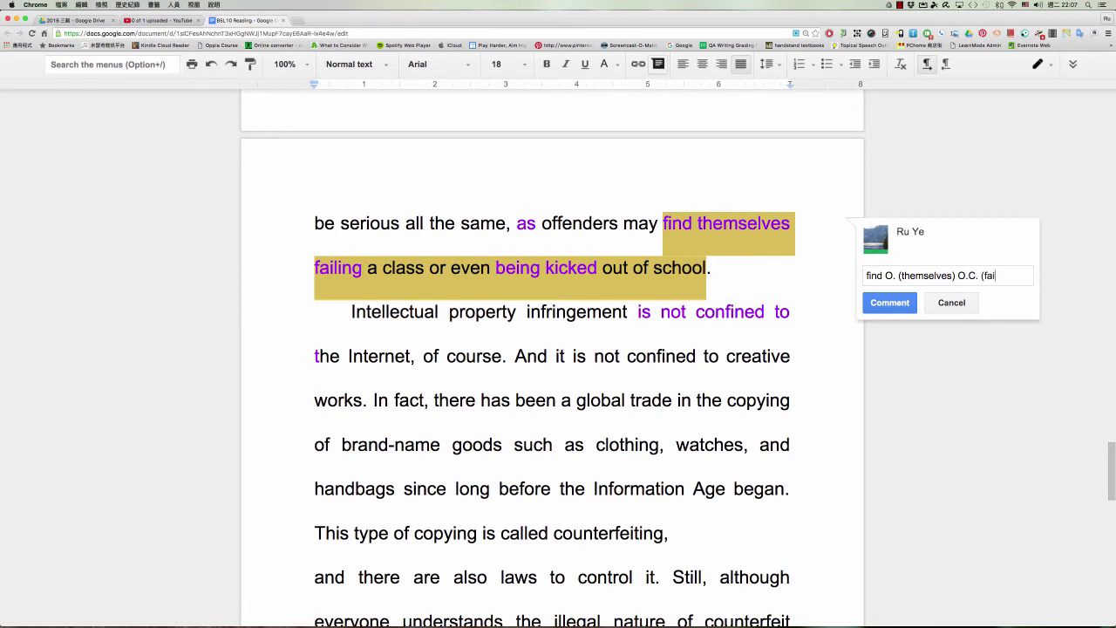
{"action": "type", "text": "ling... or bein"}
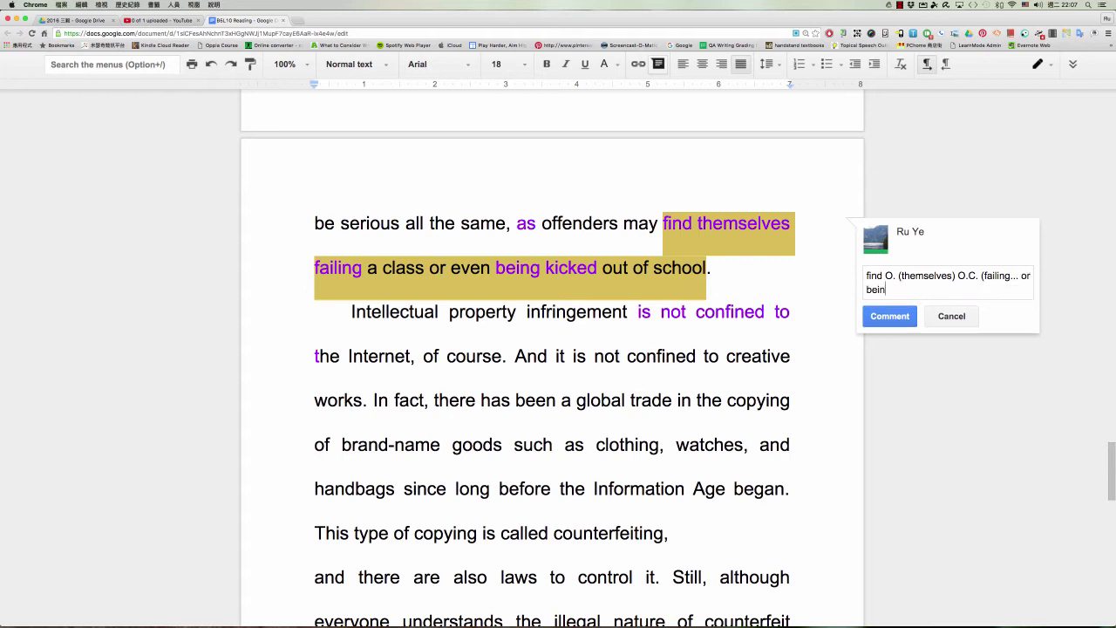
{"action": "type", "text": "g...)"}
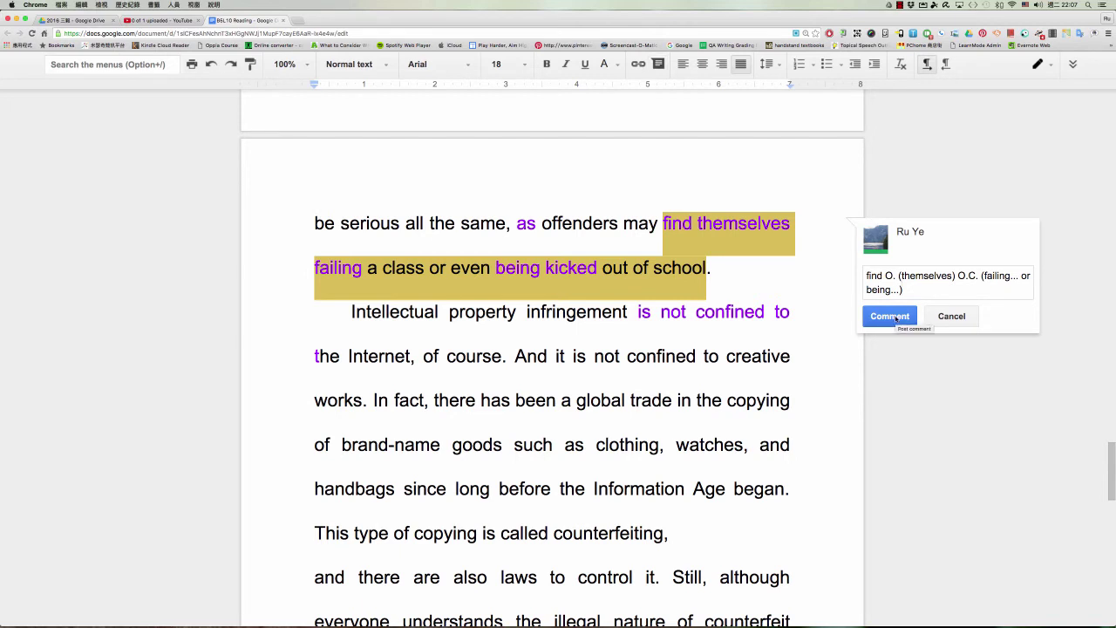
{"action": "left_click", "coordinate": [889, 315]}
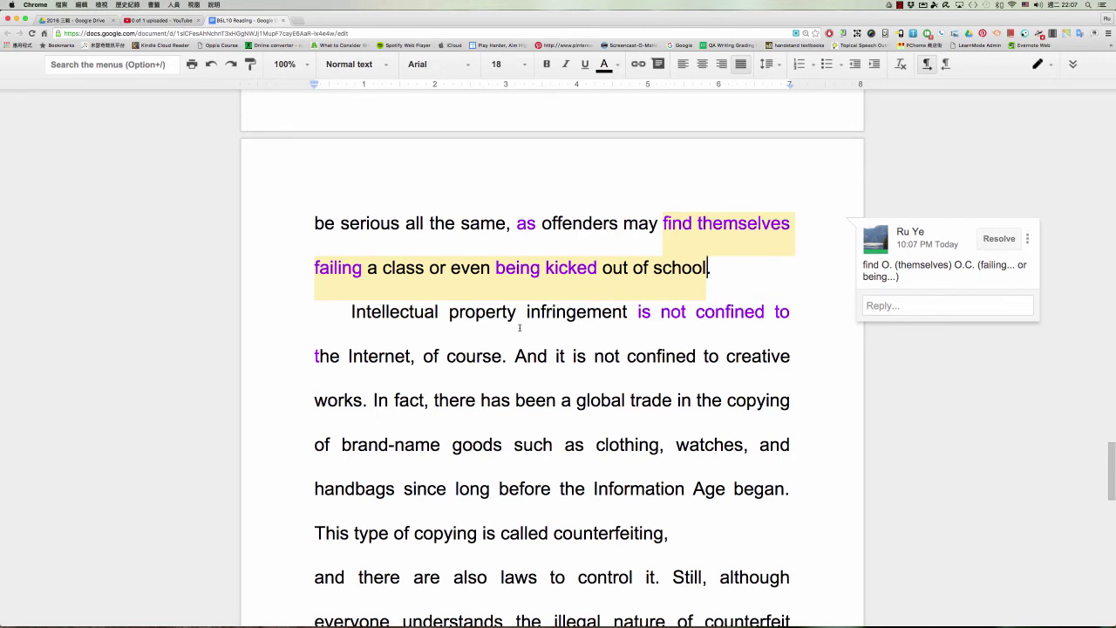
Step: Start a comment on 'is not confined to' reading 'be confined to'
{"action": "left_click_drag", "start_coordinate": [638, 311], "coordinate": [790, 314]}
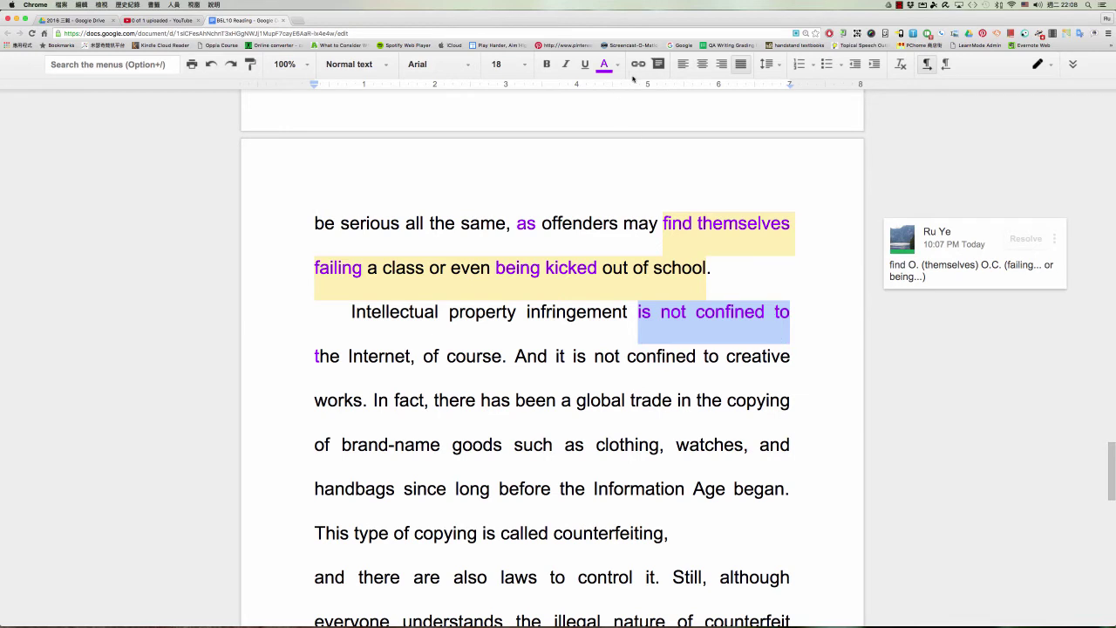
{"action": "left_click", "coordinate": [659, 64]}
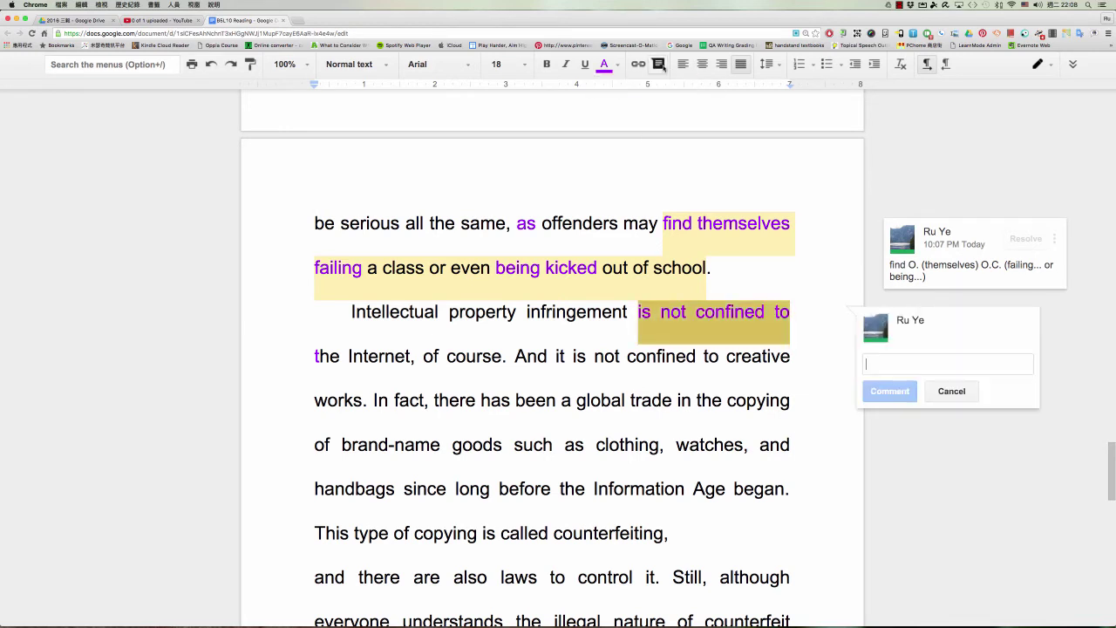
{"action": "type", "text": "be confi"}
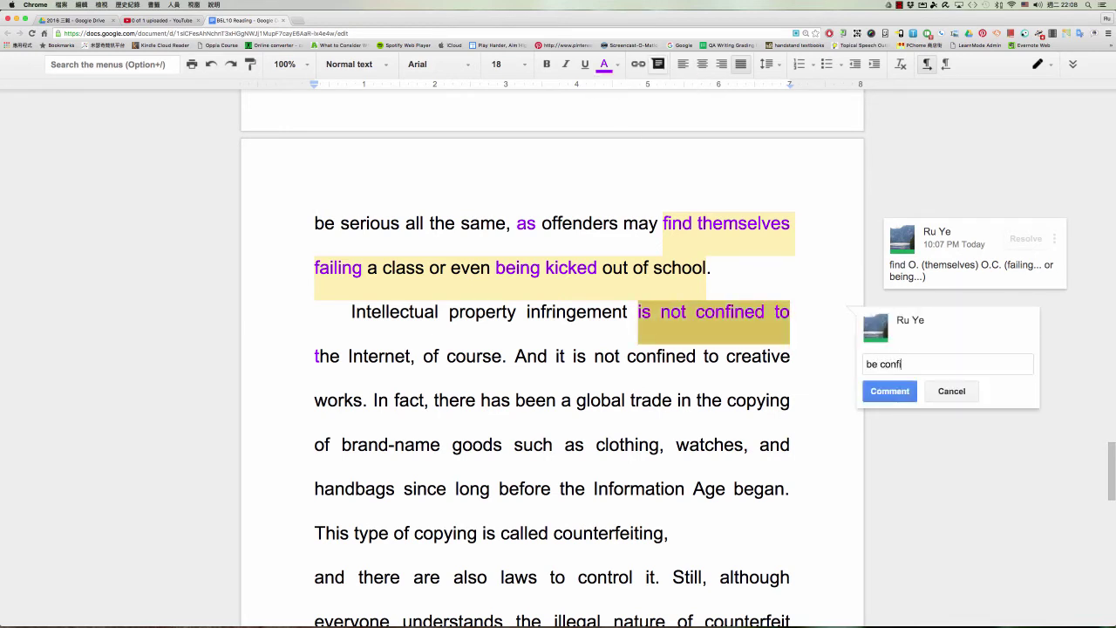
{"action": "type", "text": "ned to"}
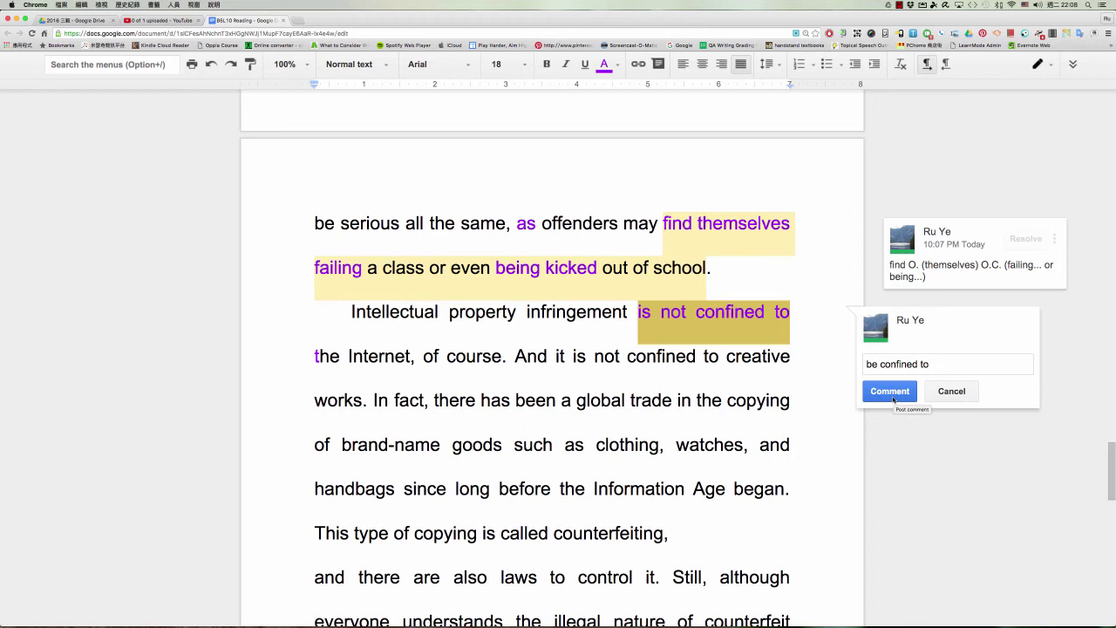
Step: Add the example line 'It is really miserable to be confined to such little space.'
{"action": "key", "text": "Return"}
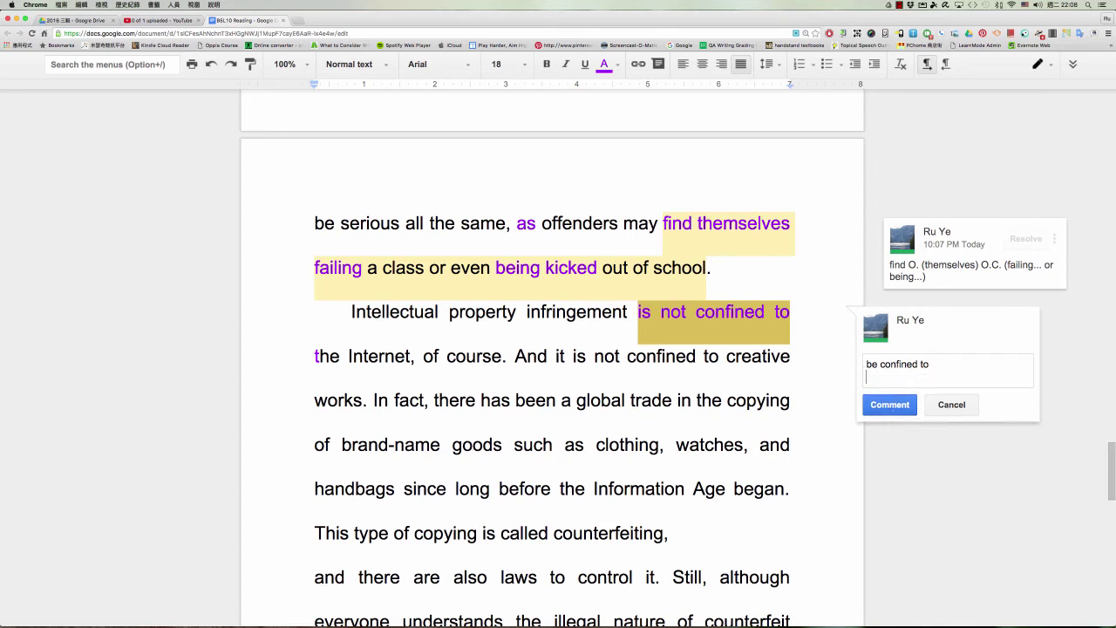
{"action": "type", "text": "It is really miserable to be con"}
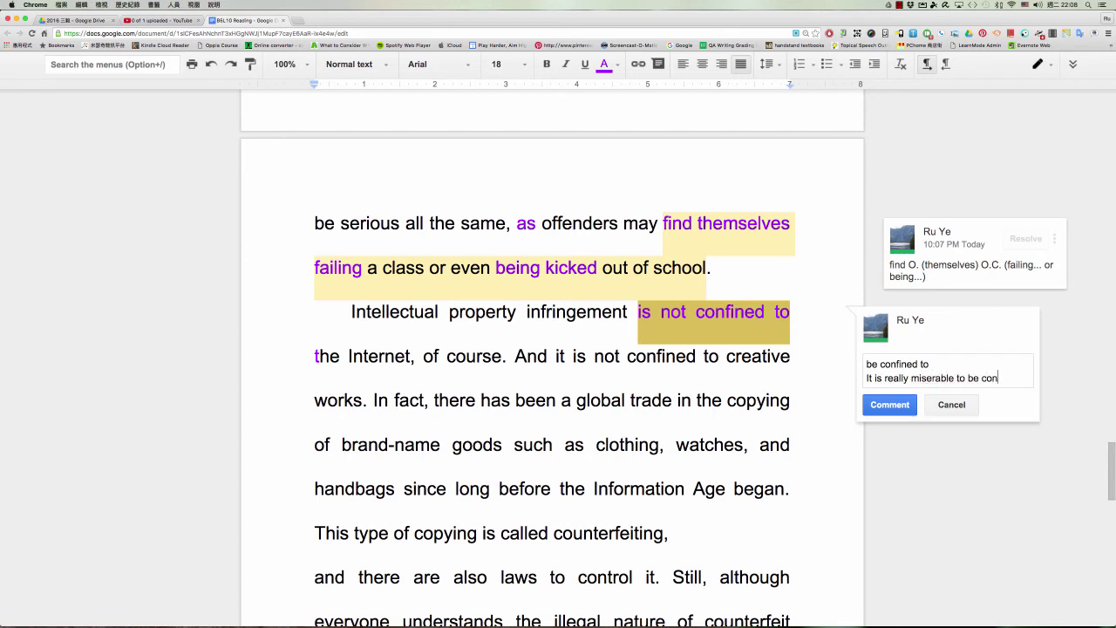
{"action": "type", "text": "fined"}
{"action": "key", "text": "BackSpace"}
{"action": "key", "text": "BackSpace"}
{"action": "type", "text": "ned to su"}
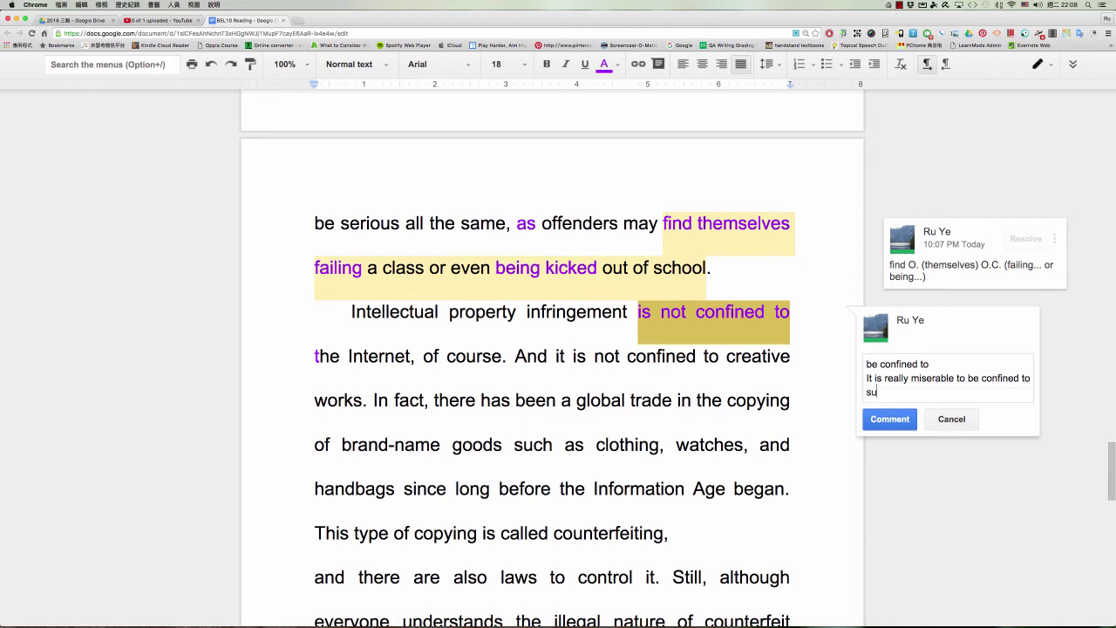
{"action": "type", "text": "ch a"}
{"action": "key", "text": "BackSpace"}
{"action": "type", "text": "little space."}
Step: Post the 'be confined to' comment and scroll down to 'that what they are doing is wrong.'
{"action": "left_click", "coordinate": [892, 420]}
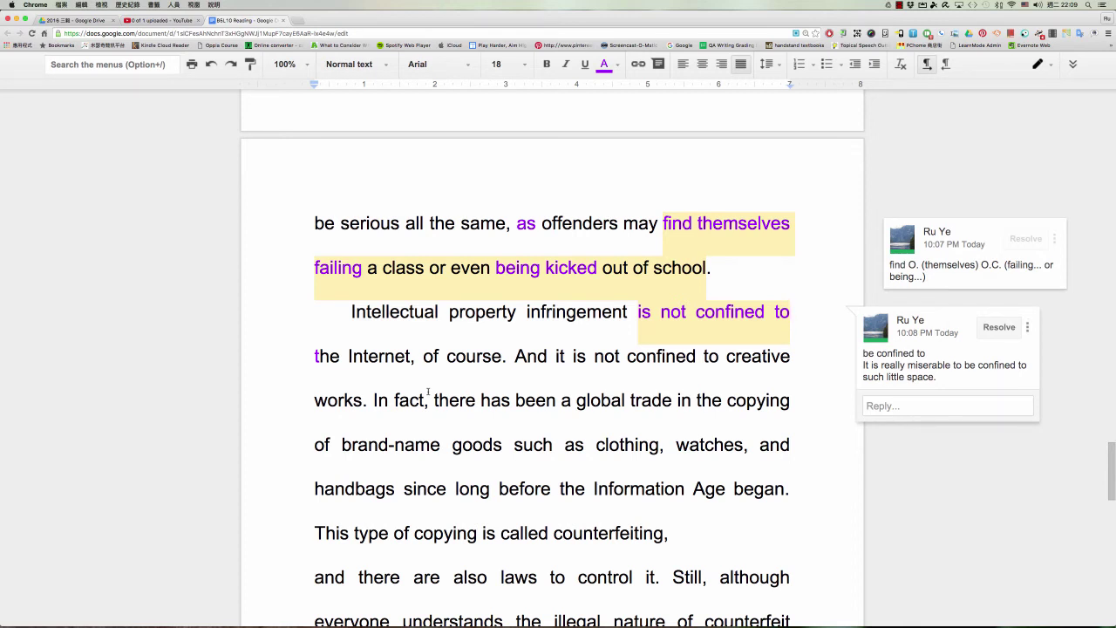
{"action": "scroll", "coordinate": [428, 392], "scroll_direction": "down", "scroll_amount": 1}
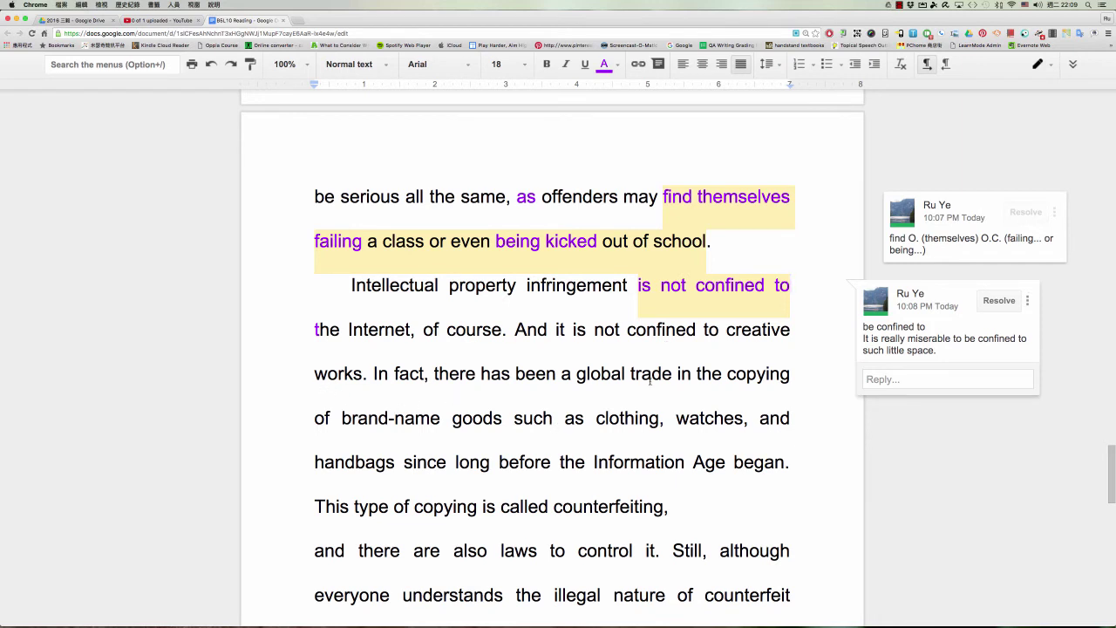
{"action": "scroll", "coordinate": [650, 380], "scroll_direction": "down", "scroll_amount": 2}
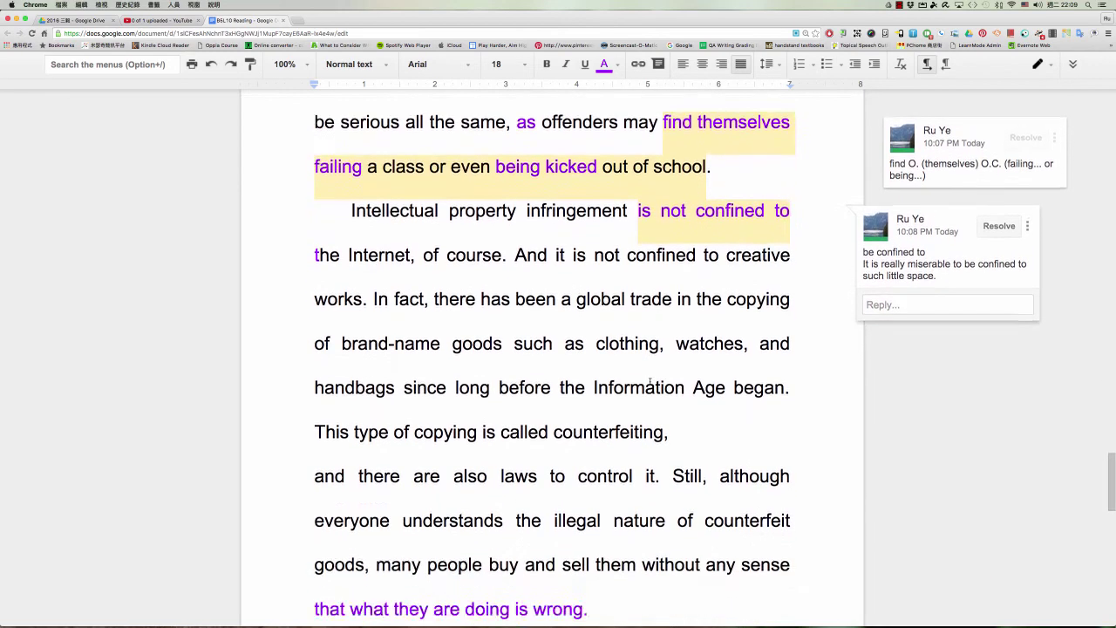
{"action": "scroll", "coordinate": [650, 381], "scroll_direction": "down", "scroll_amount": 2}
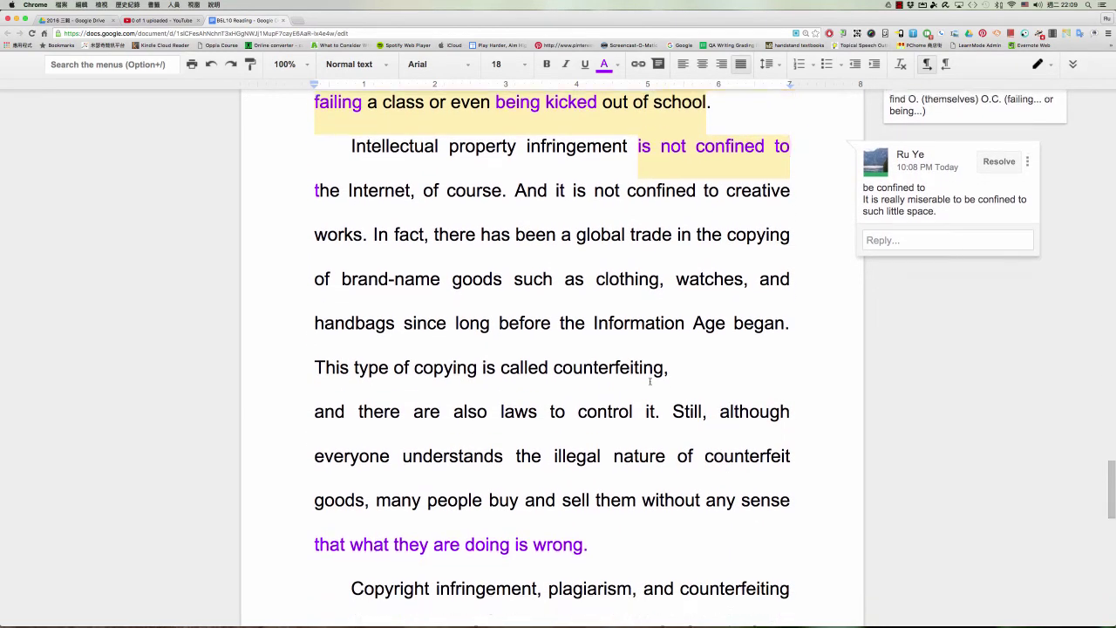
{"action": "scroll", "coordinate": [650, 381], "scroll_direction": "down", "scroll_amount": 2}
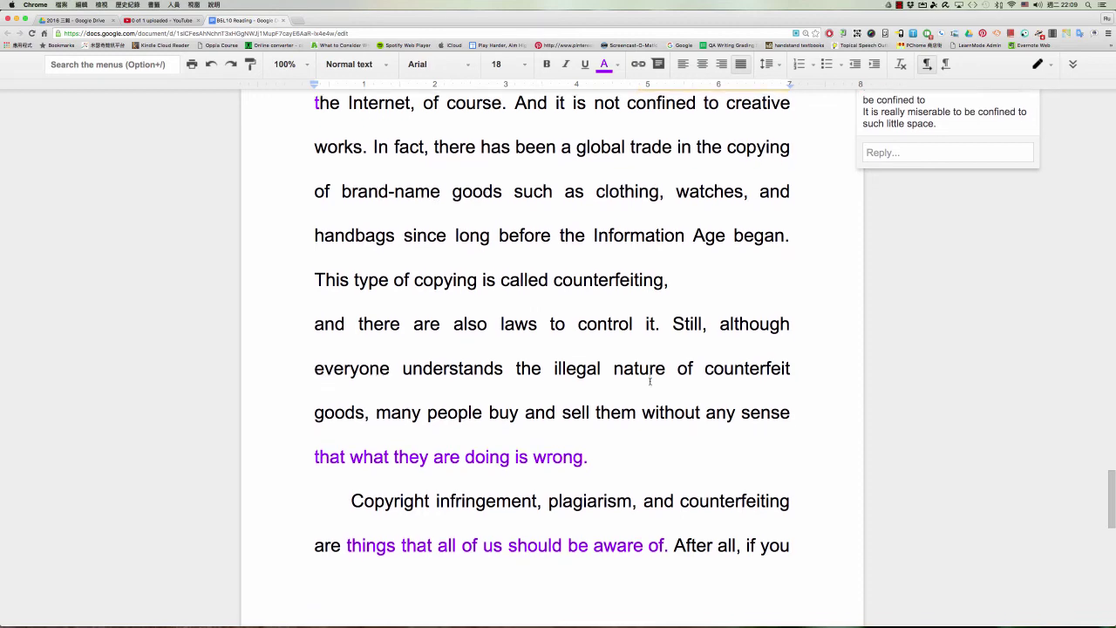
{"action": "scroll", "coordinate": [635, 342], "scroll_direction": "down", "scroll_amount": 1}
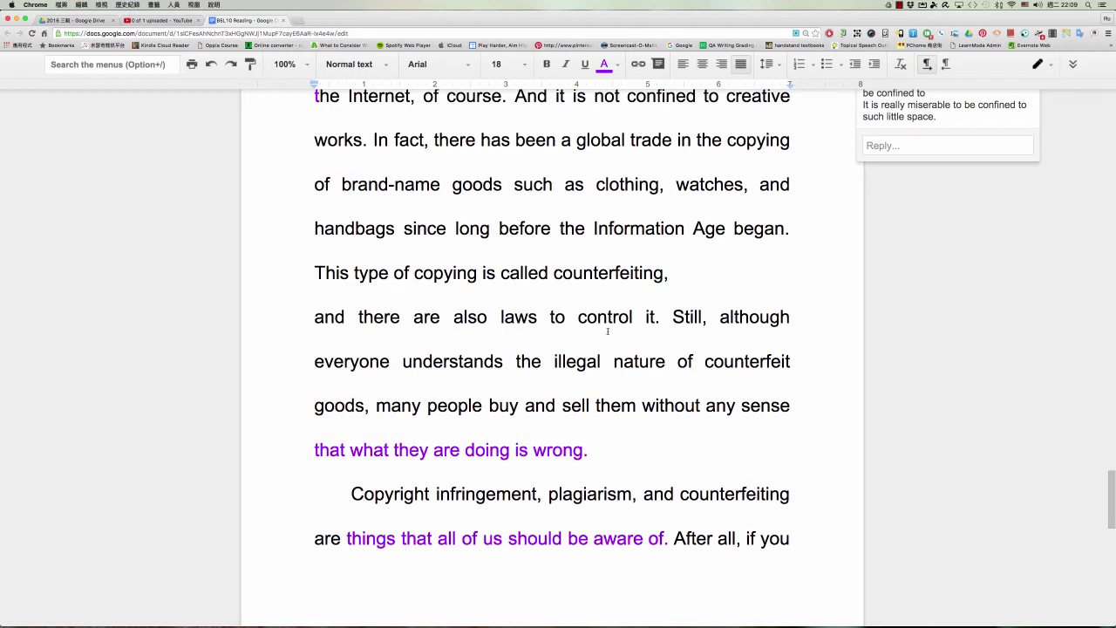
{"action": "scroll", "coordinate": [608, 331], "scroll_direction": "down", "scroll_amount": 3}
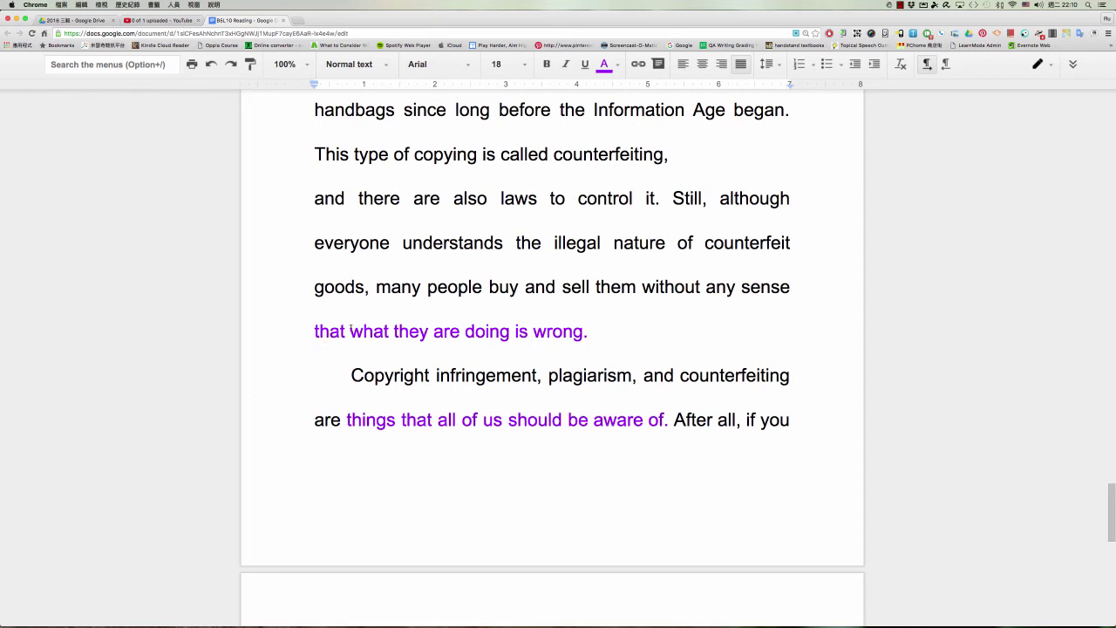
Step: Post the comment 'S (what they are doing) V (is) wrong' on 'what they are doing is wrong'
{"action": "left_click_drag", "start_coordinate": [349, 331], "coordinate": [583, 333]}
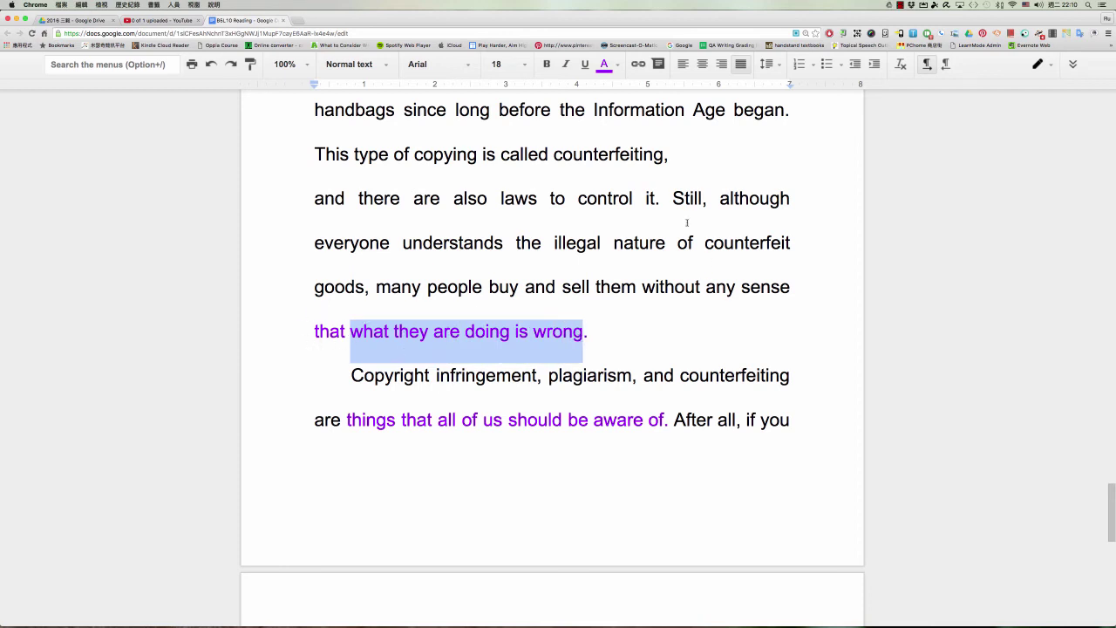
{"action": "left_click", "coordinate": [659, 65]}
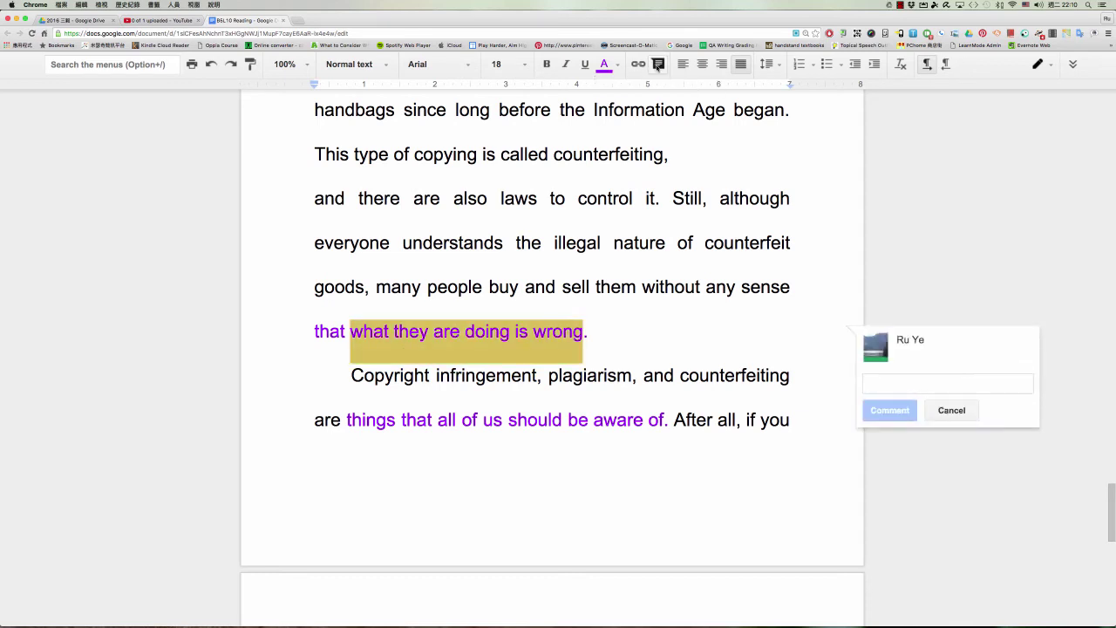
{"action": "type", "text": "S (what they are "}
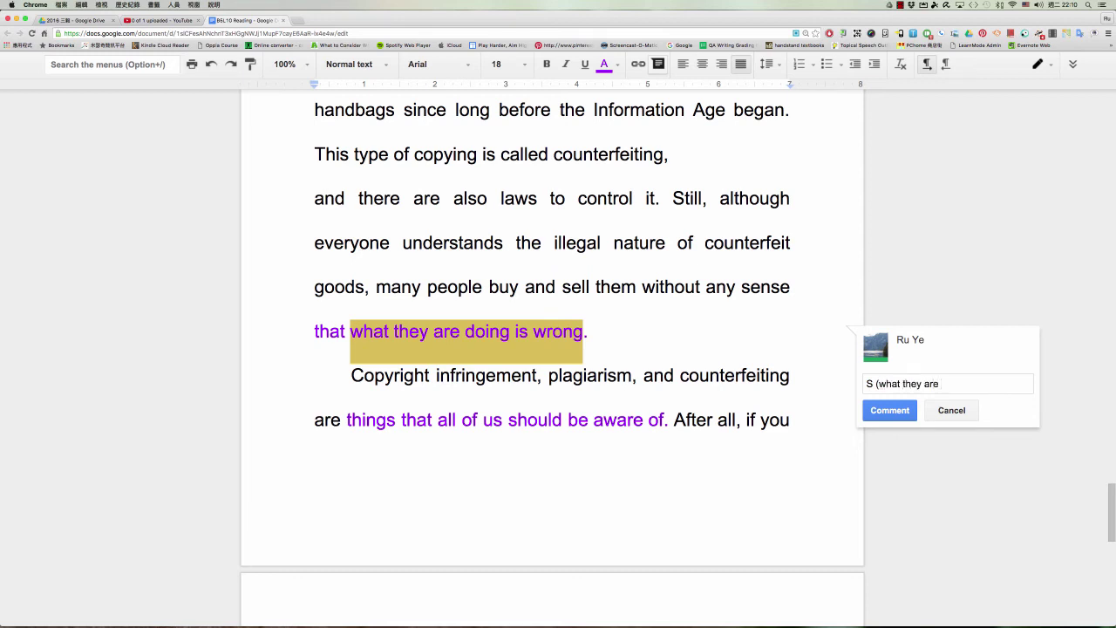
{"action": "type", "text": "doing) V (is) wrong"}
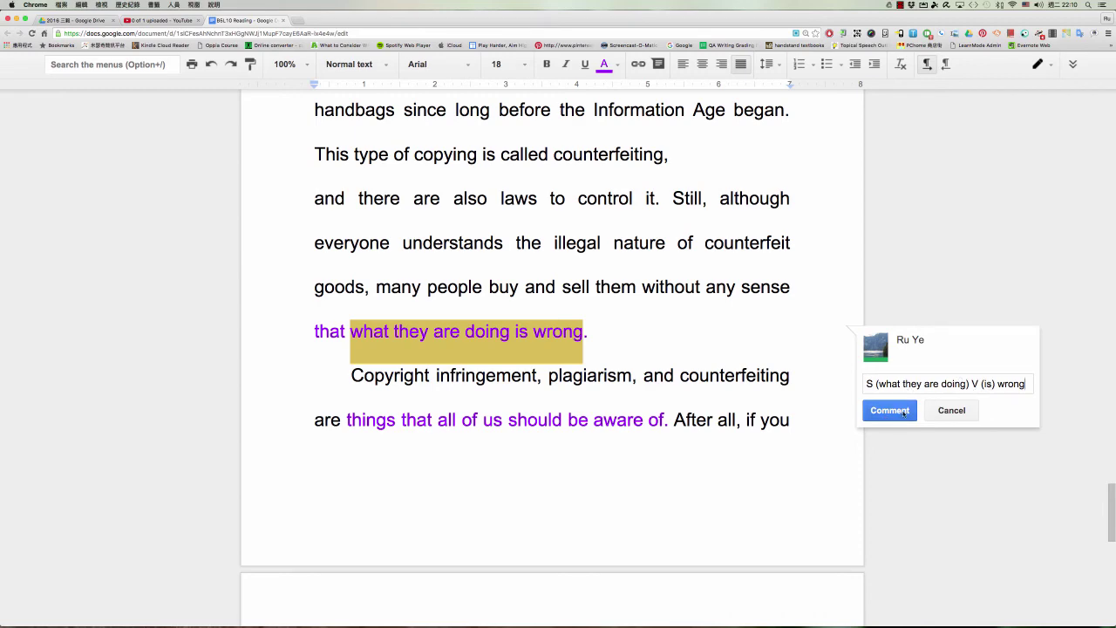
{"action": "left_click", "coordinate": [889, 414]}
{"action": "scroll", "coordinate": [700, 384], "scroll_direction": "down", "scroll_amount": 3}
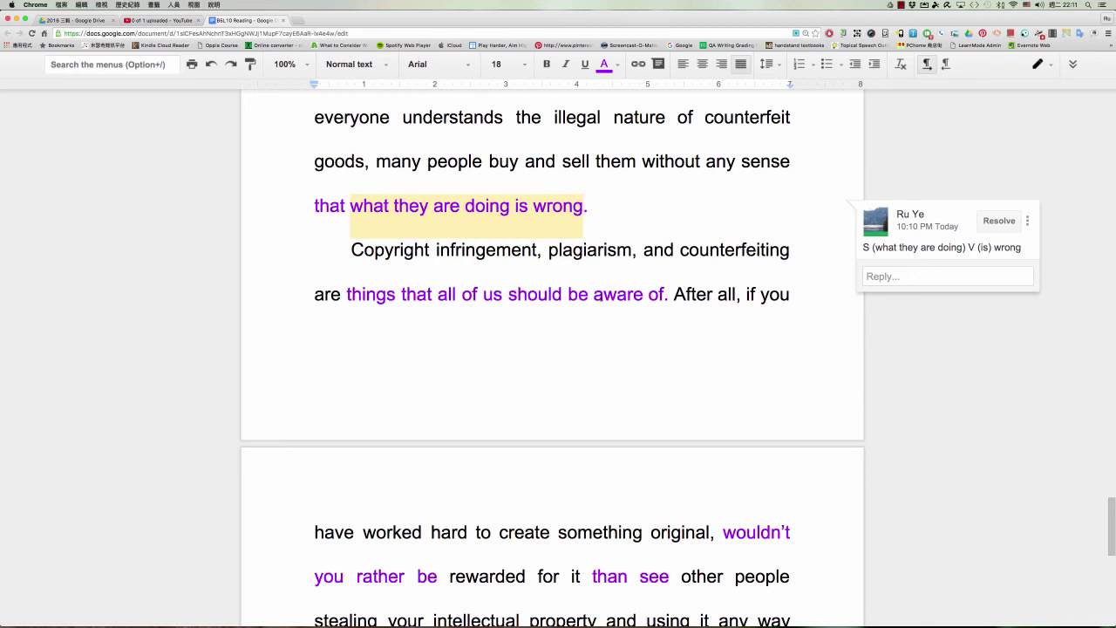
Step: Select 'be aware of' briefly, then scroll down to the next page
{"action": "left_click", "coordinate": [565, 294]}
{"action": "left_click_drag", "start_coordinate": [564, 294], "coordinate": [665, 294]}
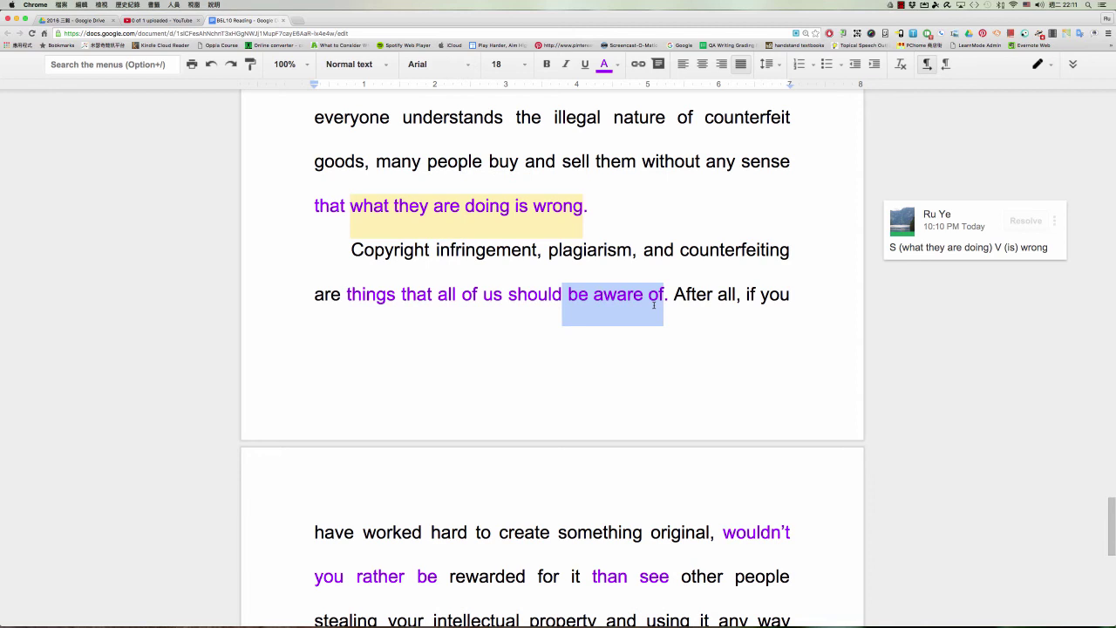
{"action": "scroll", "coordinate": [653, 305], "scroll_direction": "down", "scroll_amount": 5}
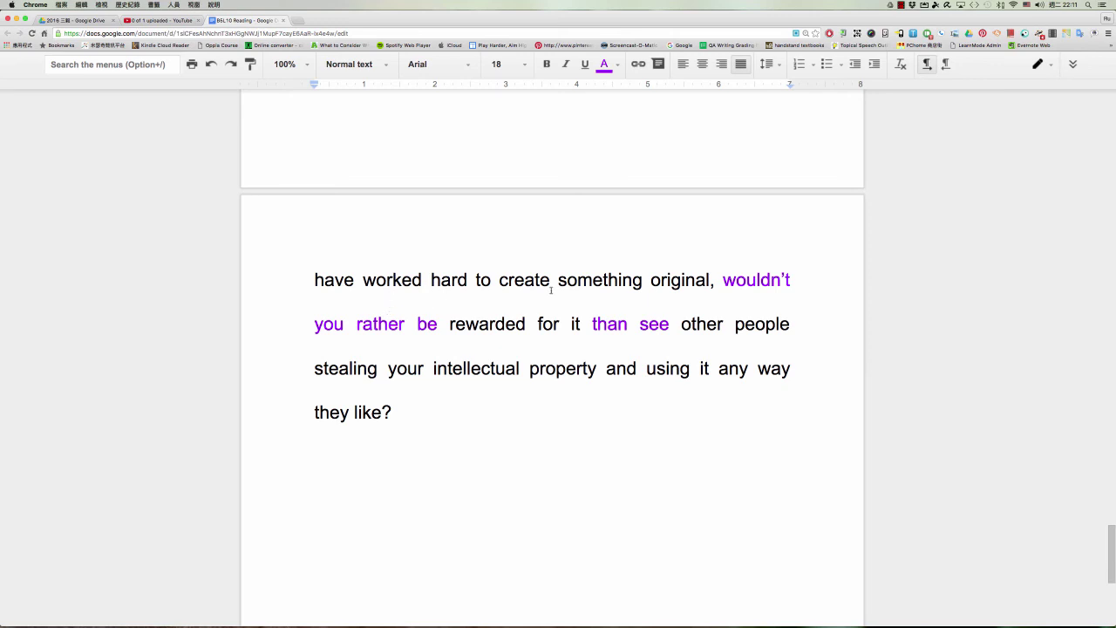
Step: Comment on "wouldn't you rather be rewarded for it than see" with "I would rather be rewarded for it than see"
{"action": "left_click", "coordinate": [723, 279]}
{"action": "left_click_drag", "start_coordinate": [726, 300], "coordinate": [674, 328]}
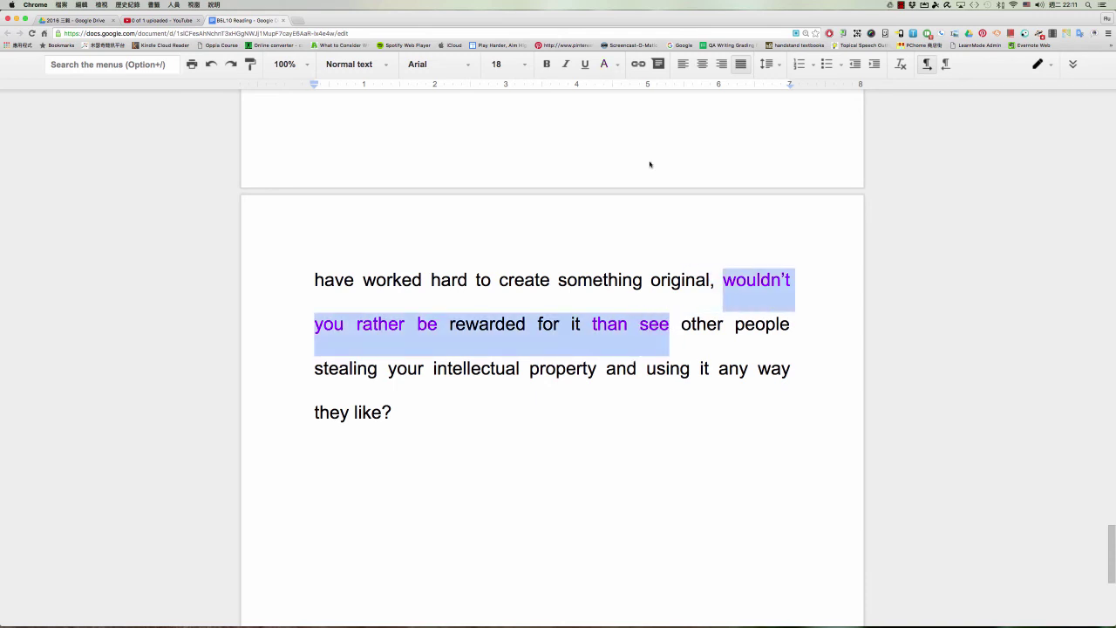
{"action": "left_click", "coordinate": [659, 65]}
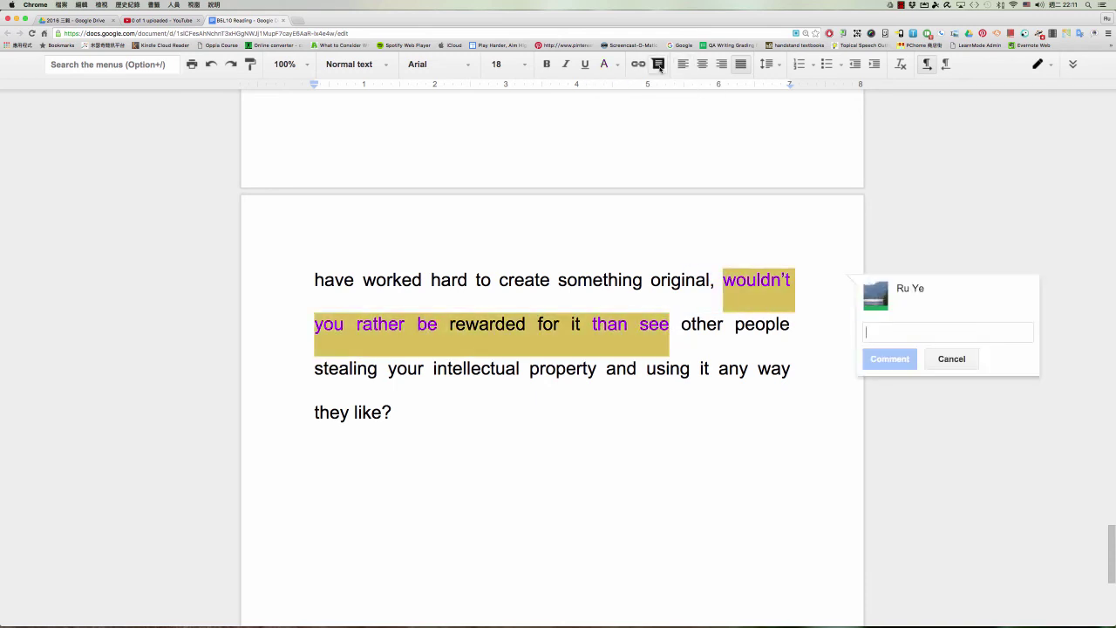
{"action": "type", "text": "I"}
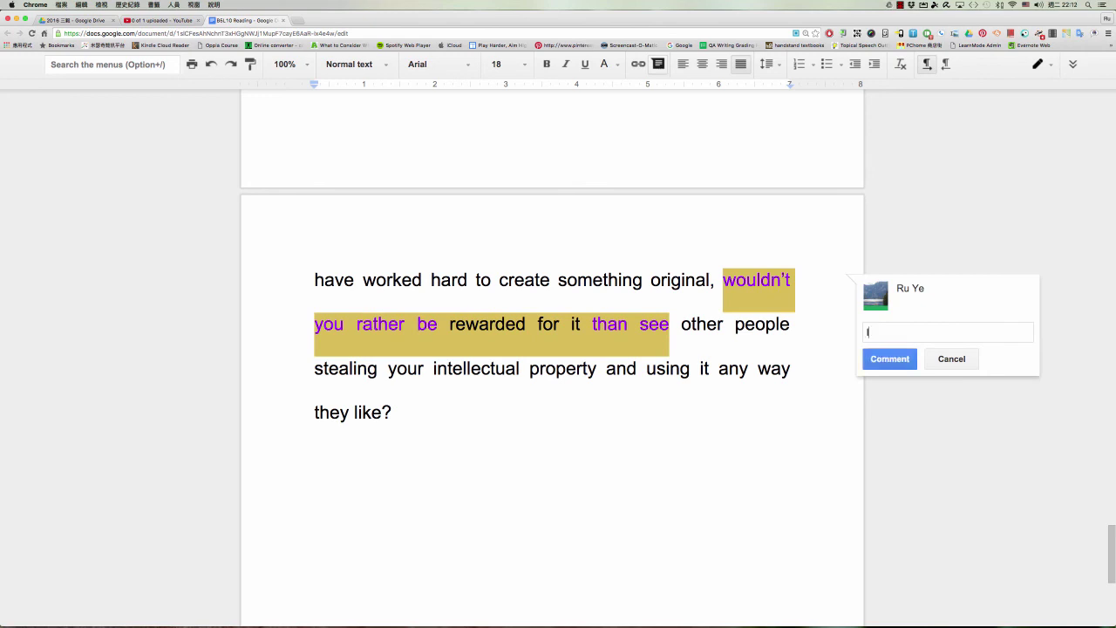
{"action": "type", "text": " would rather be rewarded for it than"}
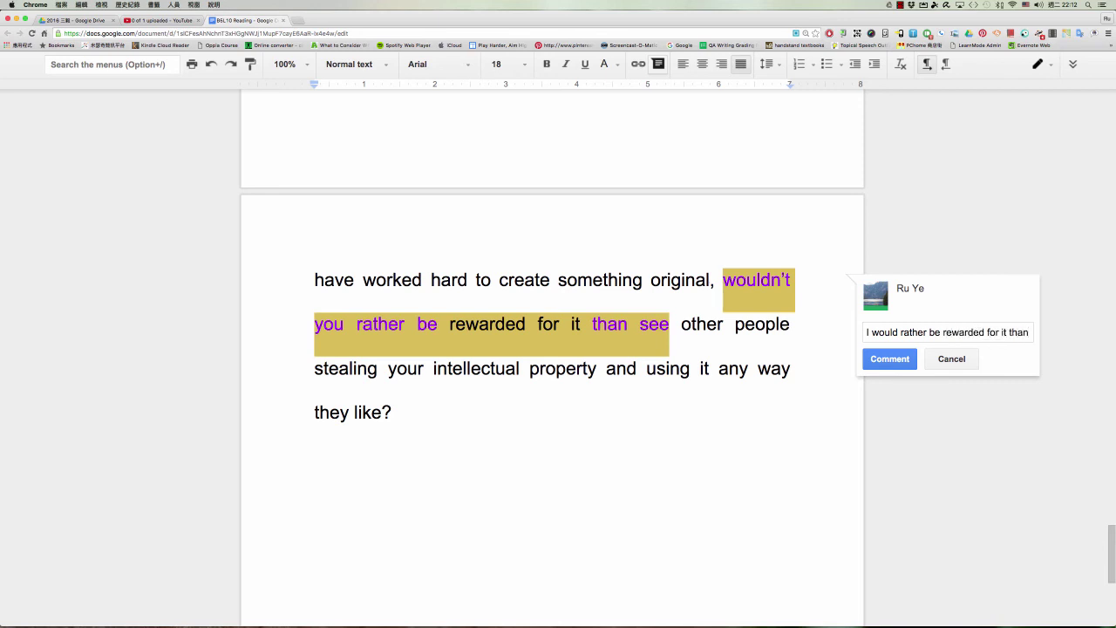
{"action": "type", "text": " see"}
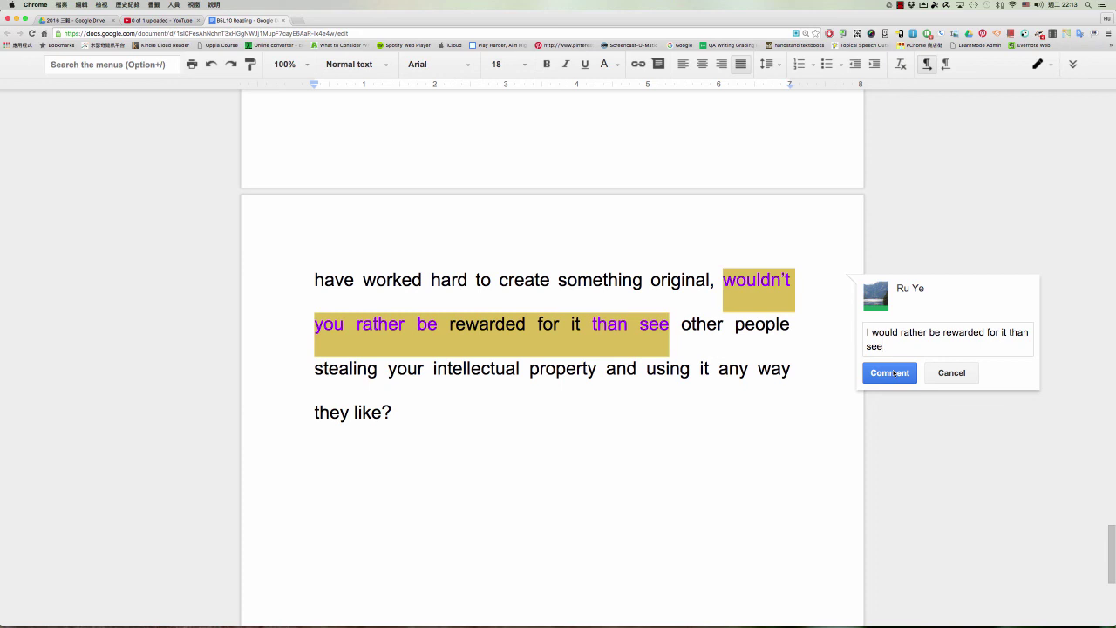
Step: Post the "I would rather be rewarded for it than see" comment beside the closing question
{"action": "left_click", "coordinate": [894, 373]}
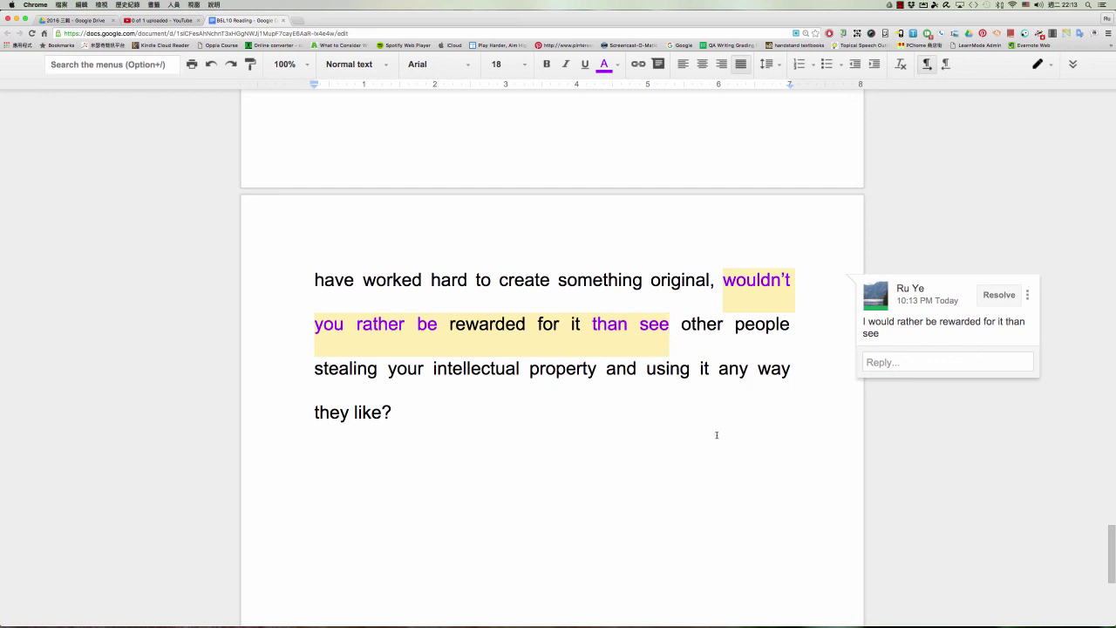
{"action": "scroll", "coordinate": [717, 433], "scroll_direction": "up", "scroll_amount": 1}
{"action": "scroll", "coordinate": [717, 433], "scroll_direction": "up", "scroll_amount": 1}
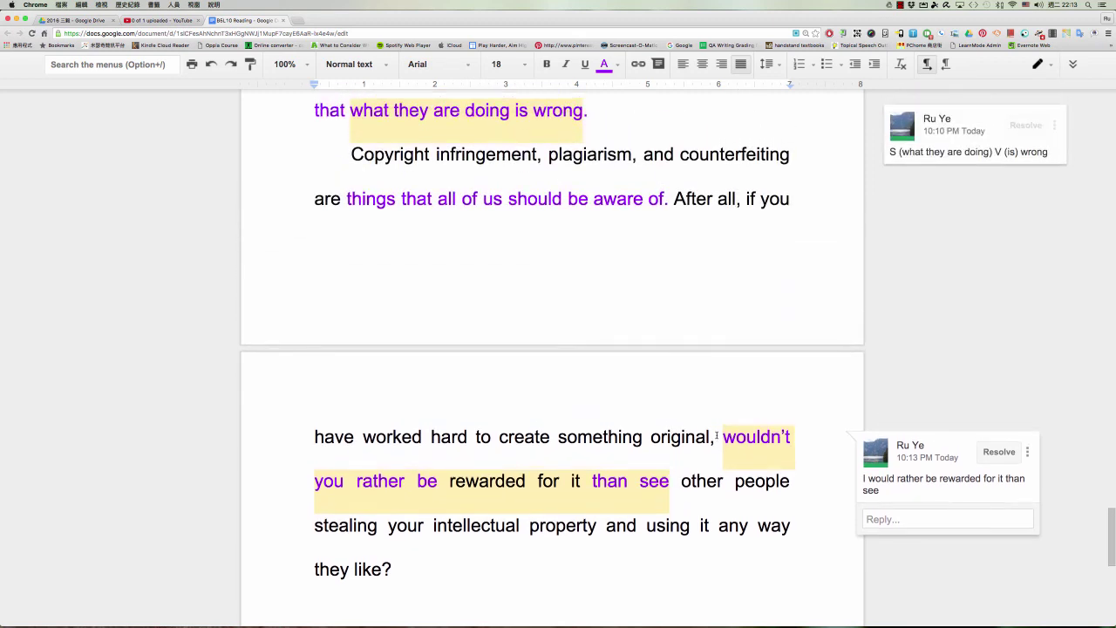
{"action": "scroll", "coordinate": [717, 433], "scroll_direction": "up", "scroll_amount": 1}
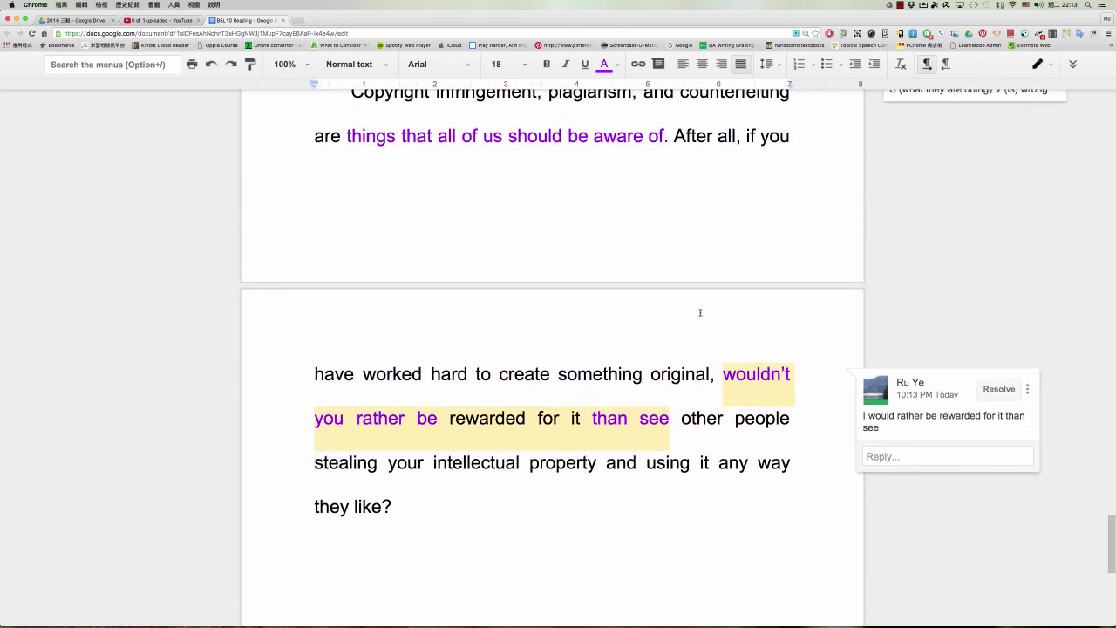